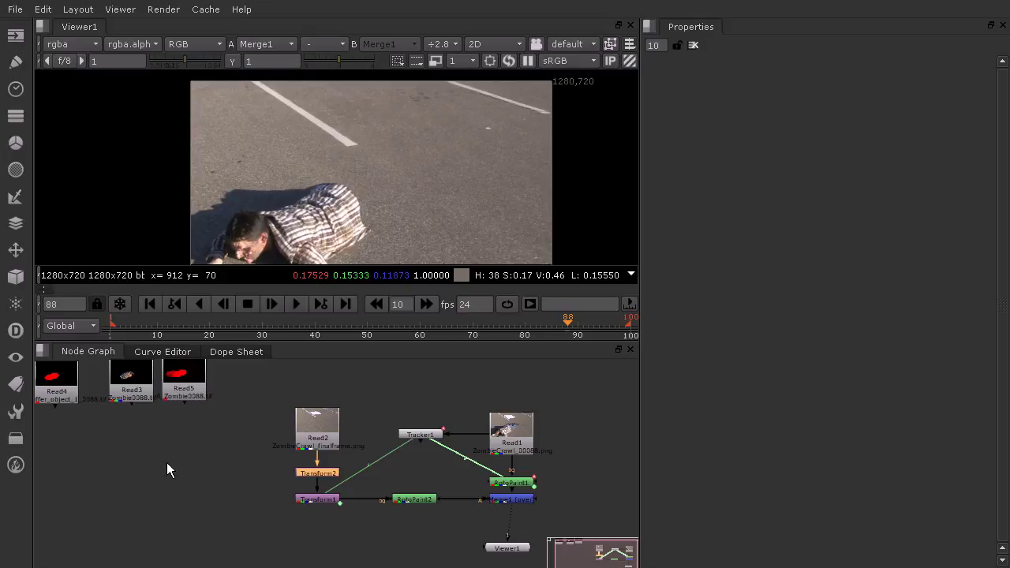
Step: Add Merge2 with its B input from Transform1 and its output feeding RotoPaint2's background
left_click(150, 485)
key("m")
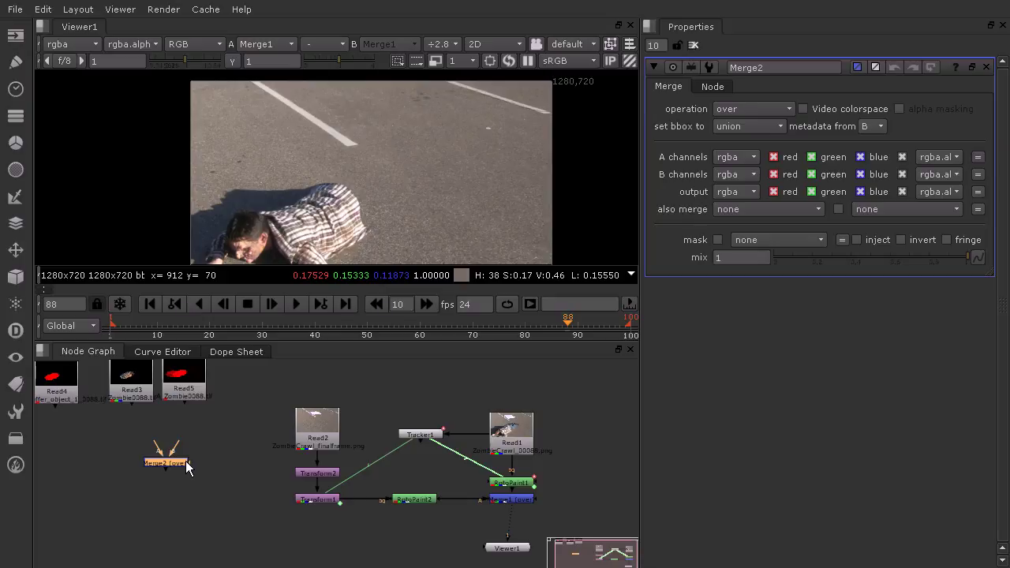
scroll(320, 505, "up", 2)
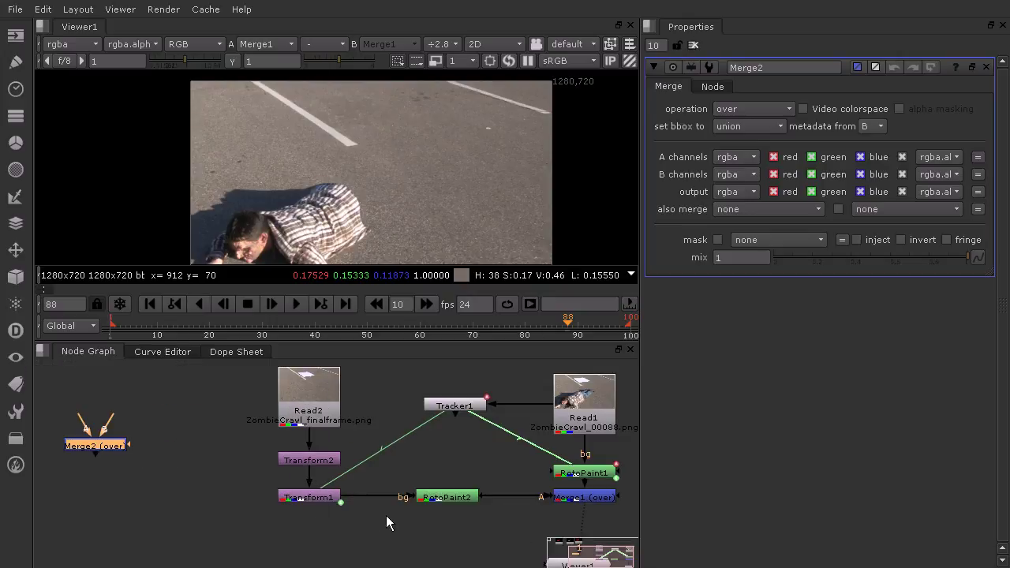
left_click_drag(94, 445, 302, 500)
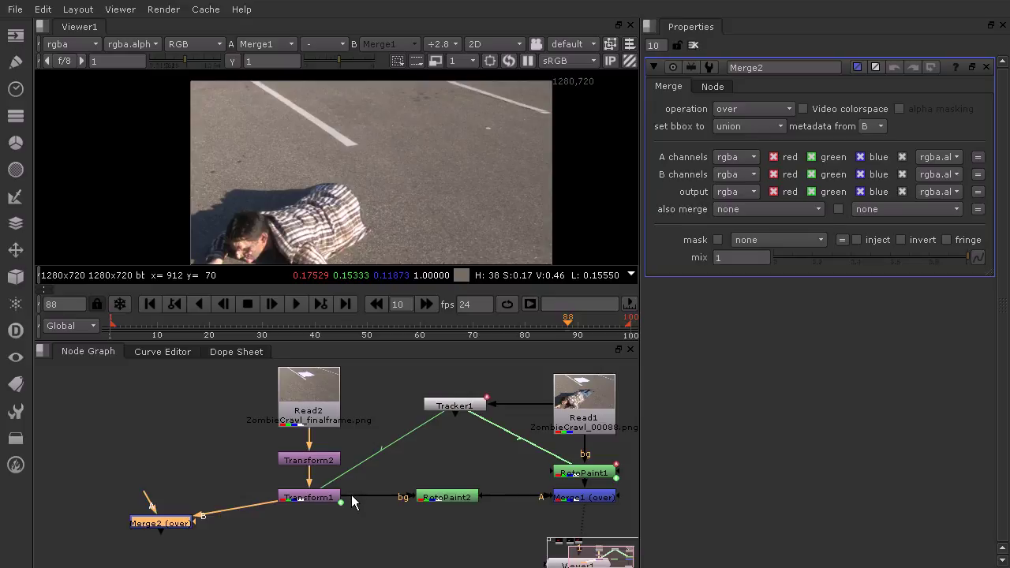
left_click_drag(353, 503, 317, 540)
Step: Line up RotoPaint2 and Merge1 on one row, then connect Merge2's A input to Read3
left_click_drag(446, 502, 445, 542)
left_click_drag(596, 507, 596, 539)
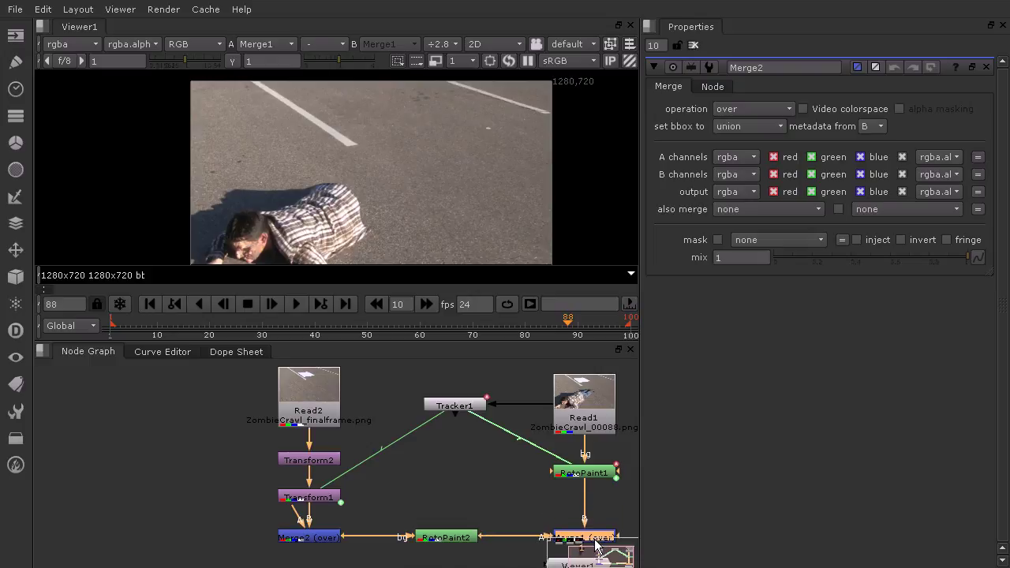
scroll(461, 485, "down", 3)
middle_click_drag(469, 478, 593, 446)
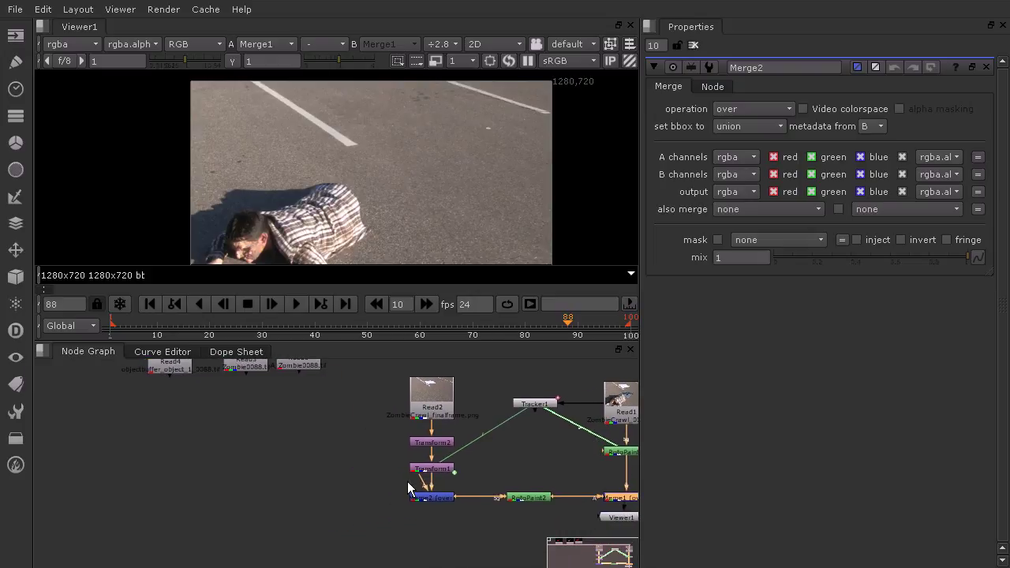
middle_click_drag(400, 477, 456, 513)
left_click_drag(484, 516, 300, 382)
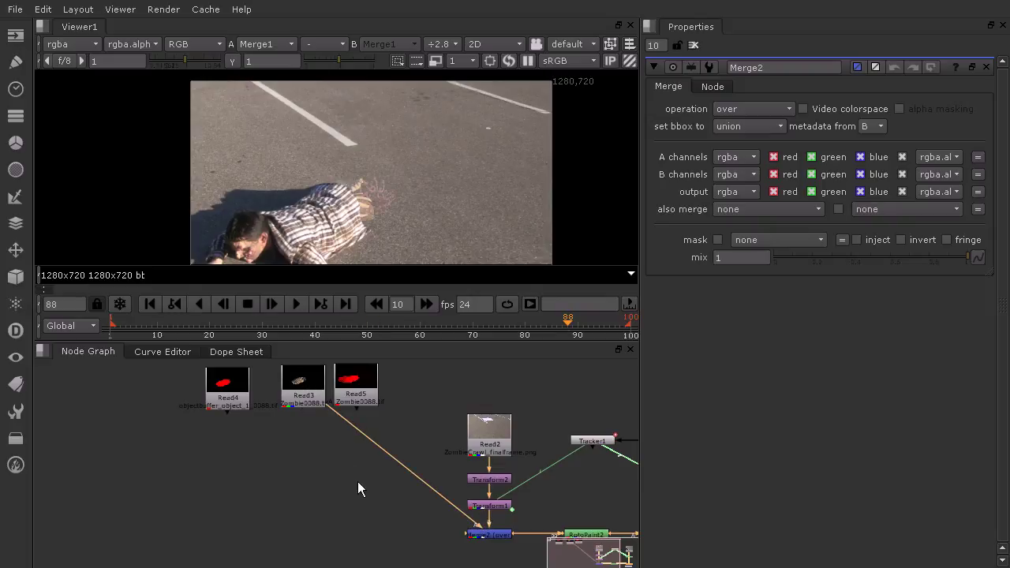
scroll(350, 186, "up", 3)
middle_click_drag(433, 221, 423, 179)
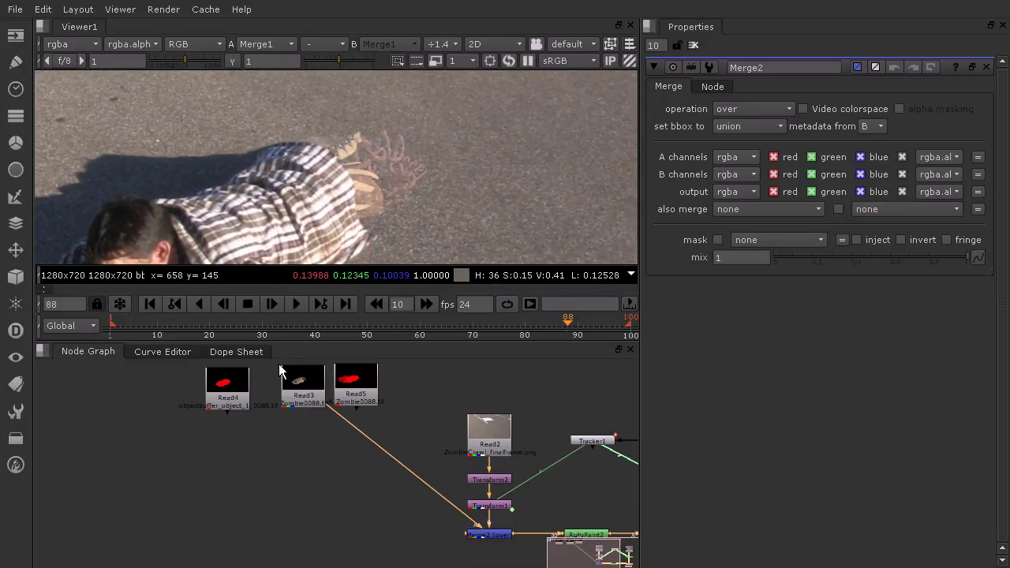
left_click_drag(367, 386, 436, 382)
left_click(217, 389)
scroll(240, 379, "up", 5)
middle_click_drag(240, 379, 222, 423)
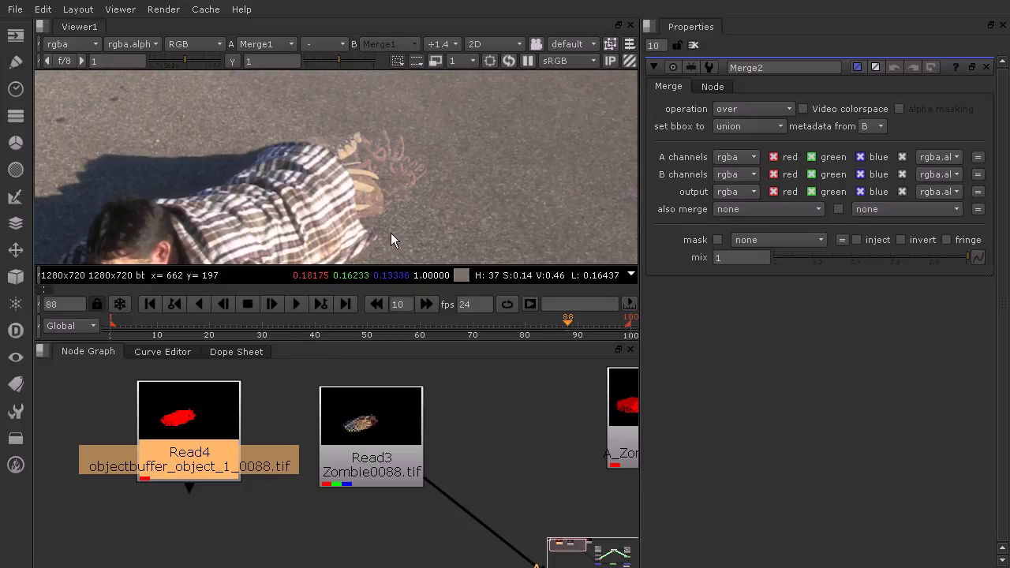
left_click(287, 507)
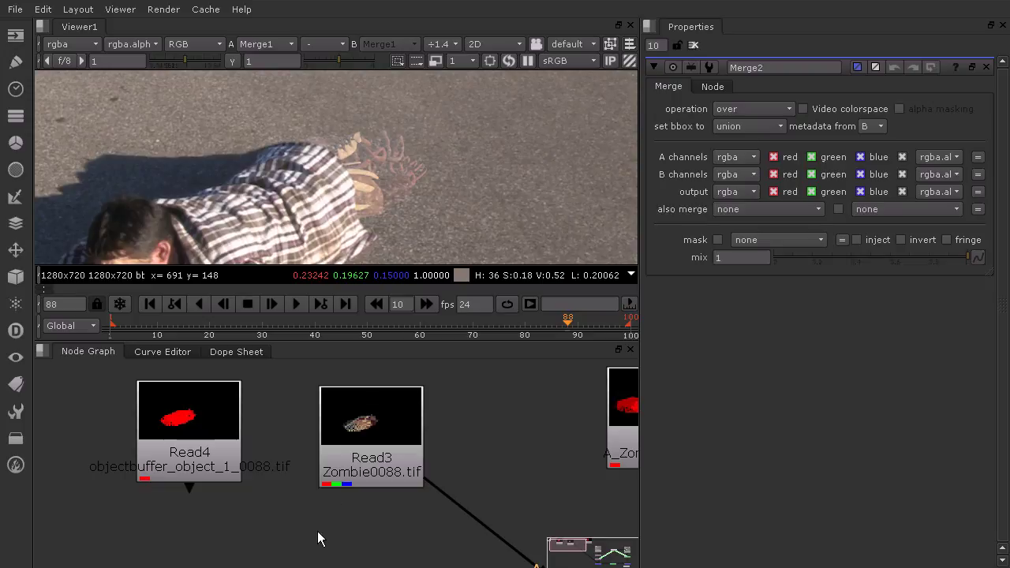
Step: Create Copy1 below the Read nodes, with A from Read4 and B from Read3
key("Tab")
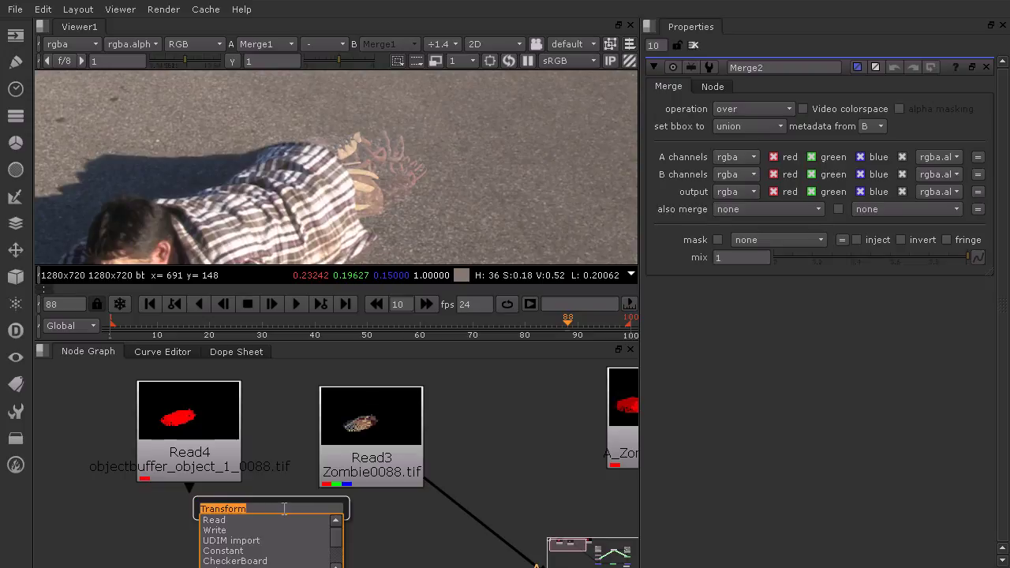
type("cop")
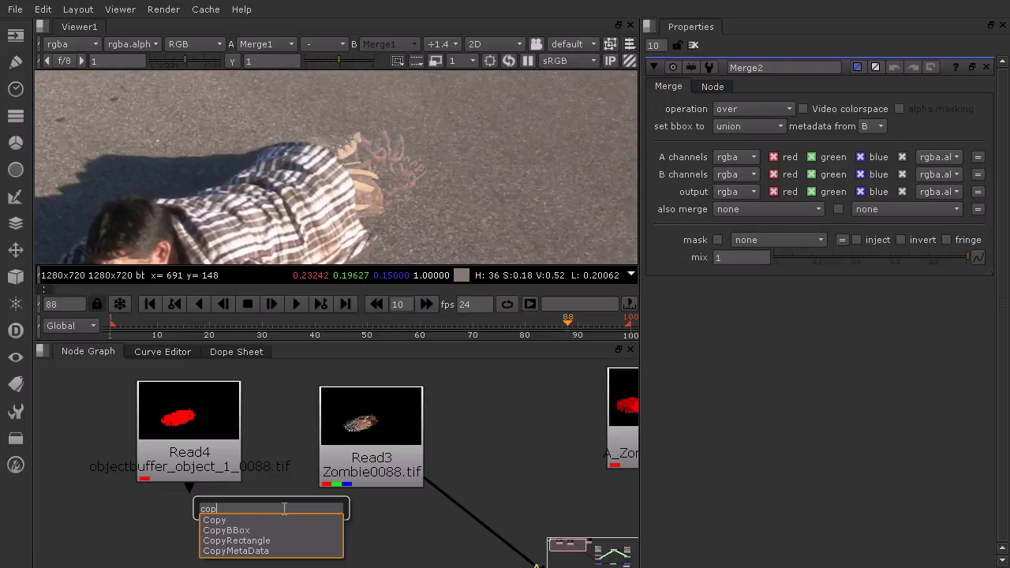
left_click(221, 521)
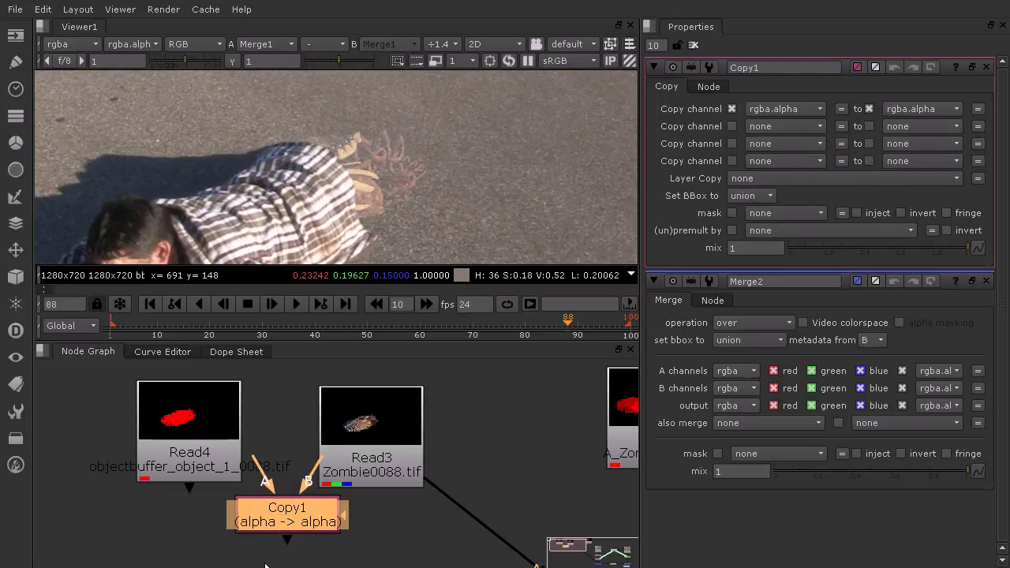
left_click_drag(283, 511, 267, 523)
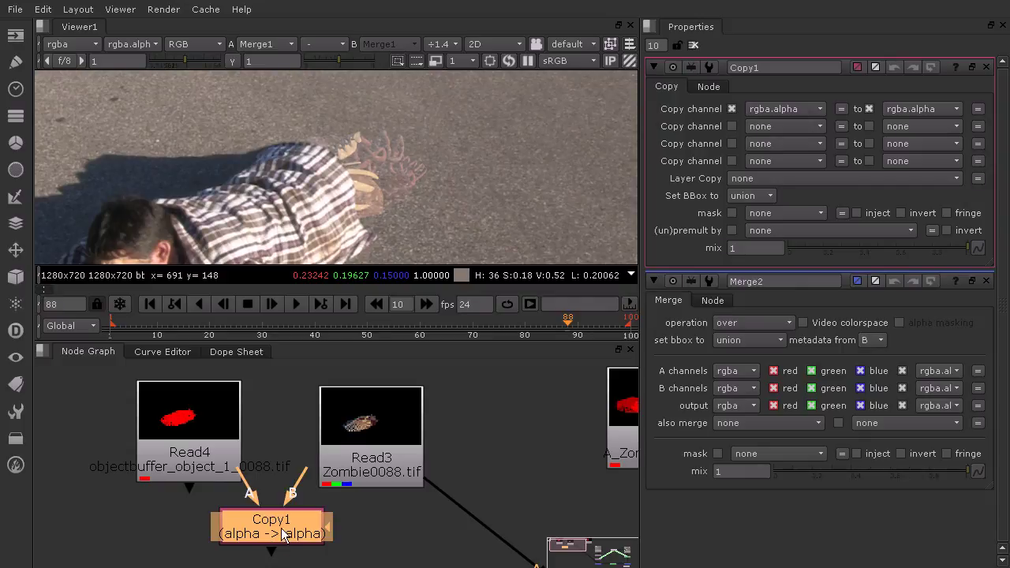
left_click_drag(250, 498, 191, 437)
left_click_drag(298, 485, 364, 426)
Step: Reroute Merge2's A input to come from Copy1
scroll(428, 515, "down", 2)
middle_click_drag(428, 515, 401, 435)
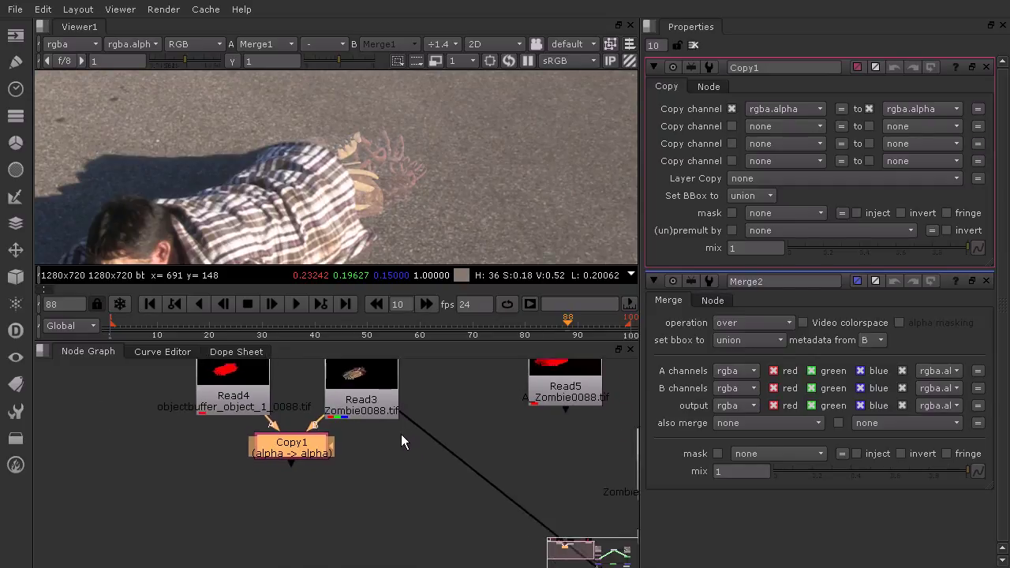
middle_click_drag(387, 476, 387, 483)
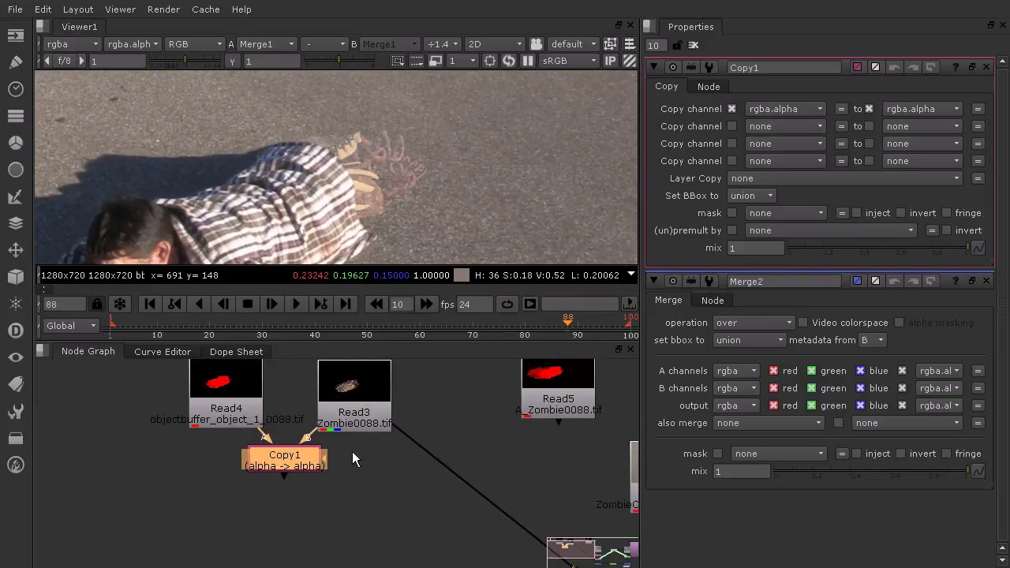
left_click_drag(395, 425, 300, 462)
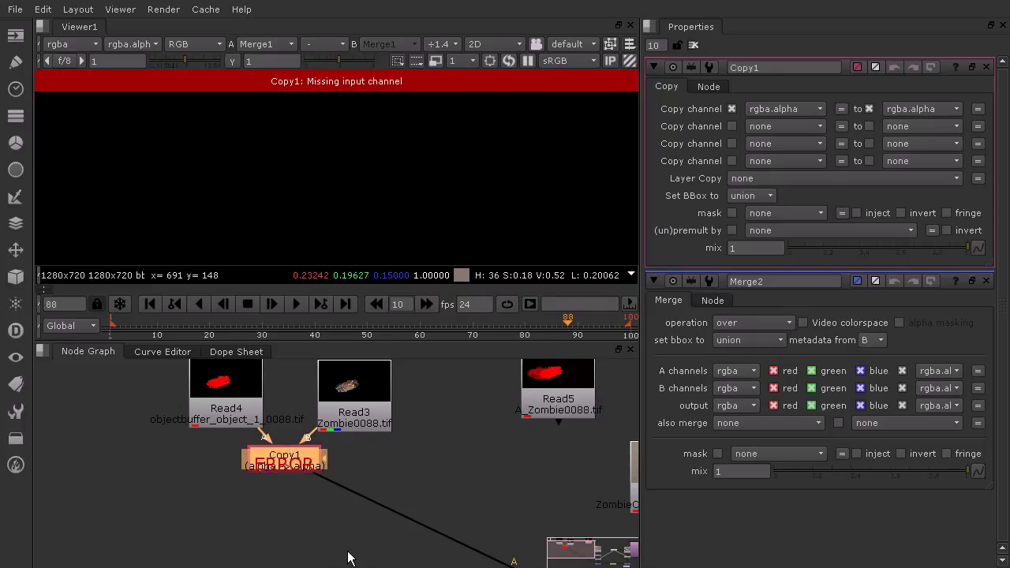
middle_click_drag(382, 474, 388, 495)
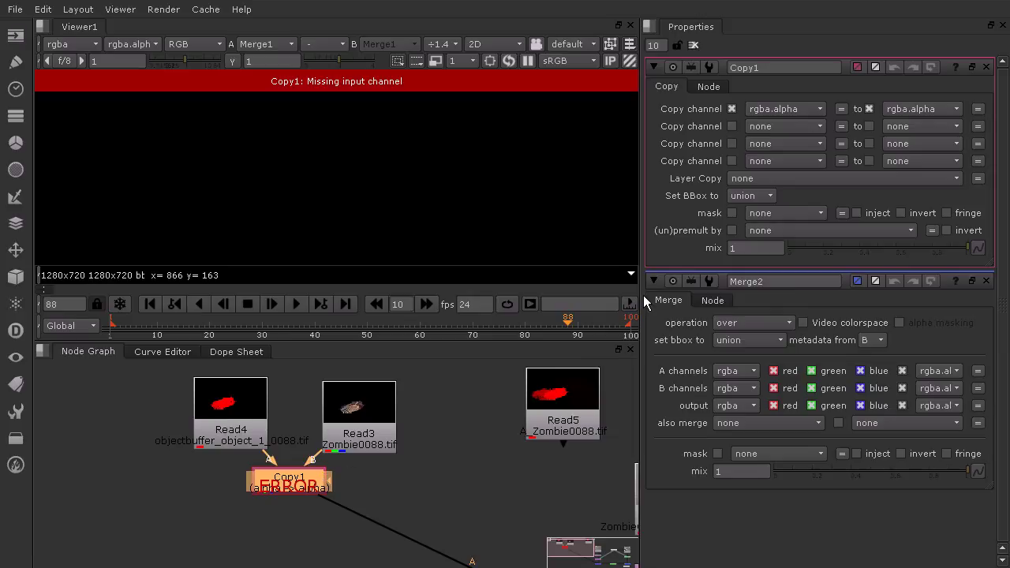
Step: Set Copy1 to copy rgba.red into alpha, and shift Read3 slightly right
left_click(769, 109)
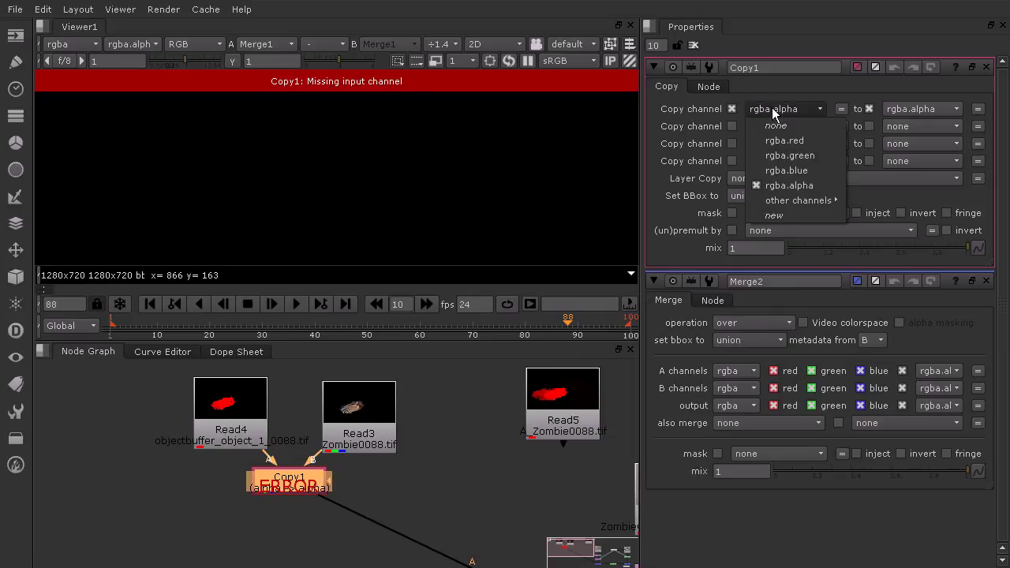
left_click(783, 142)
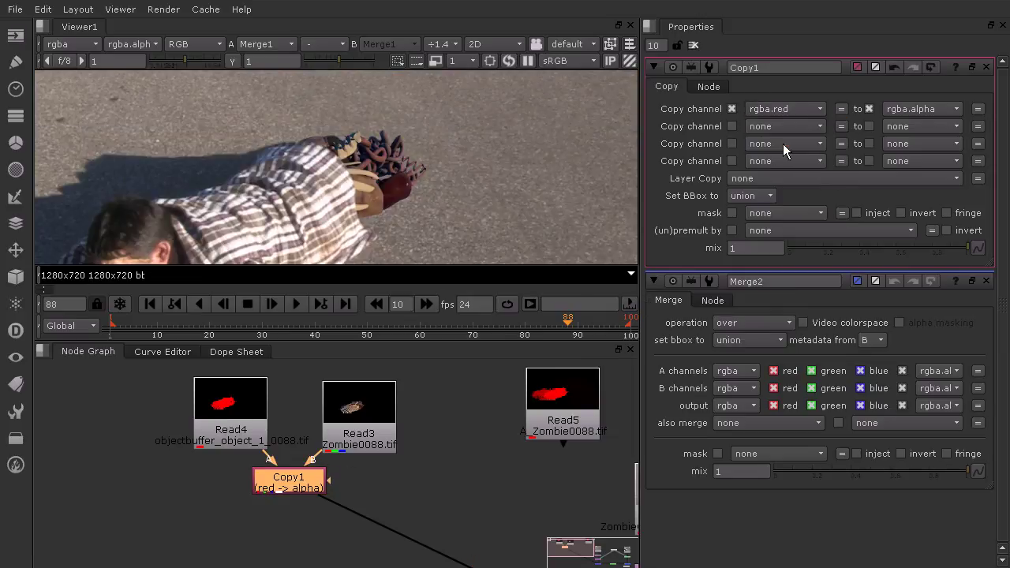
left_click_drag(360, 434, 387, 428)
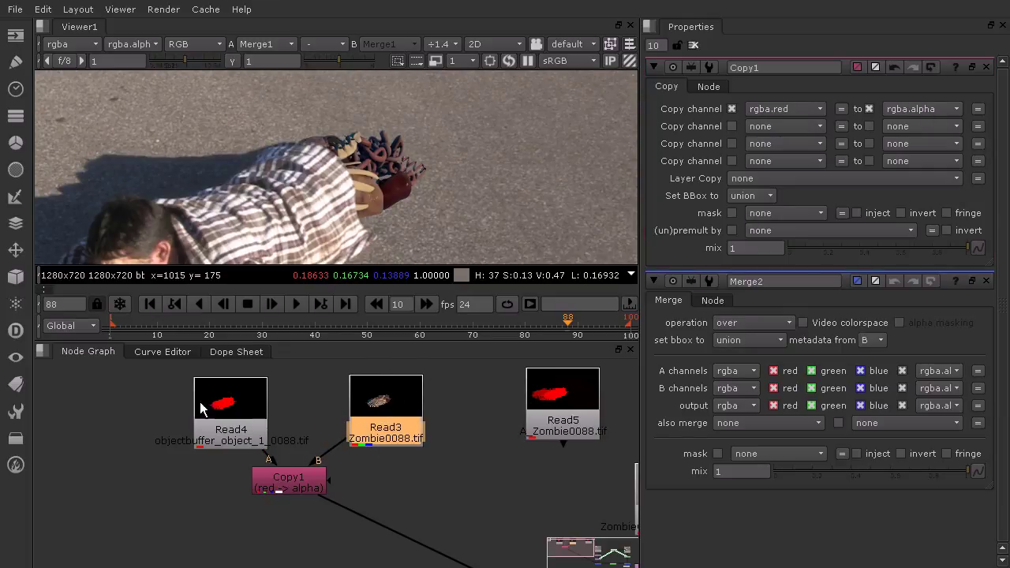
Step: Stack Read3 directly above Copy1 and place Read4 beside Copy1
left_click_drag(298, 489, 394, 490)
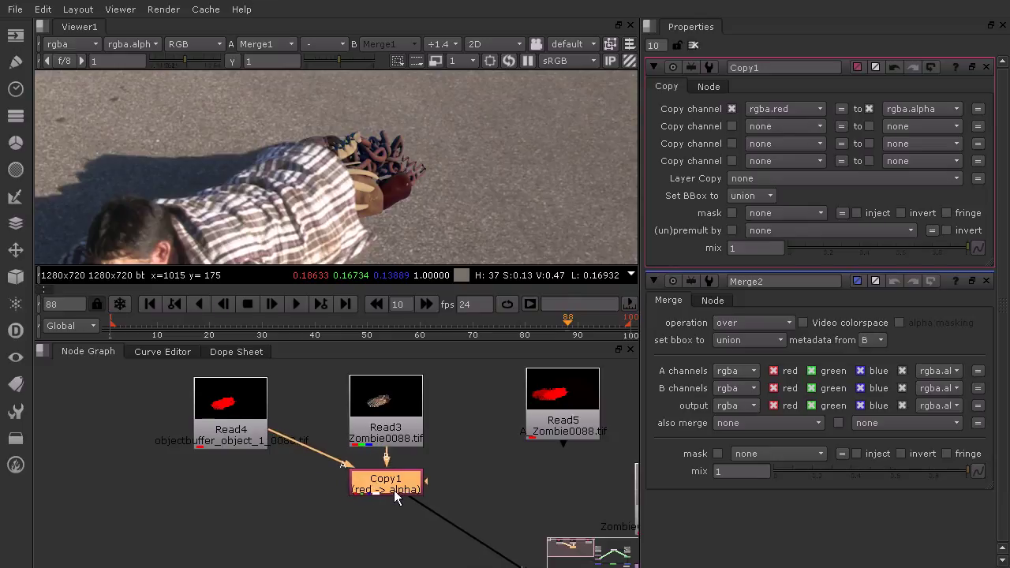
left_click_drag(387, 436, 342, 430)
left_click_drag(230, 427, 464, 462)
left_click_drag(394, 488, 349, 489)
left_click_drag(350, 419, 350, 411)
left_click_drag(462, 467, 463, 490)
scroll(500, 488, "down", 5)
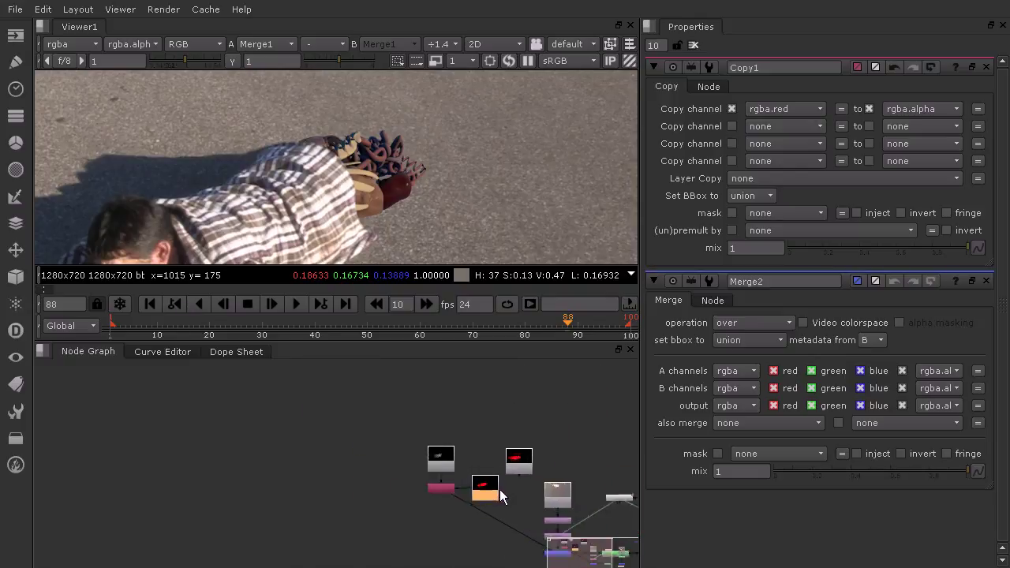
scroll(422, 442, "up", 5)
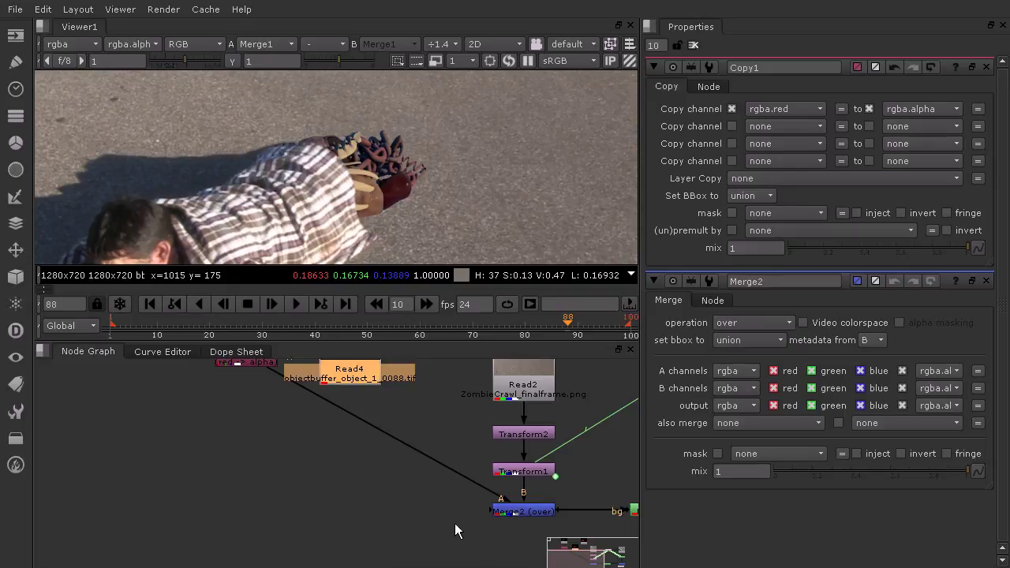
Step: Bend the Copy1-to-Merge2 pipe through a new Dot and move a Read node up-left
key("ctrl")
left_click_drag(389, 435, 245, 511, "ctrl")
scroll(419, 438, "down", 5)
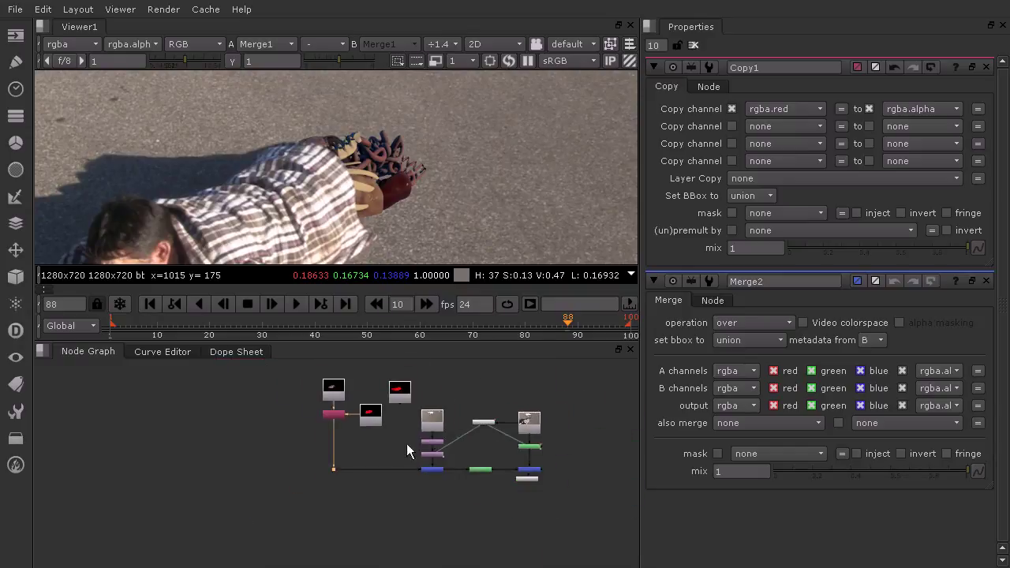
middle_click_drag(419, 438, 391, 467)
left_click_drag(419, 421, 397, 397)
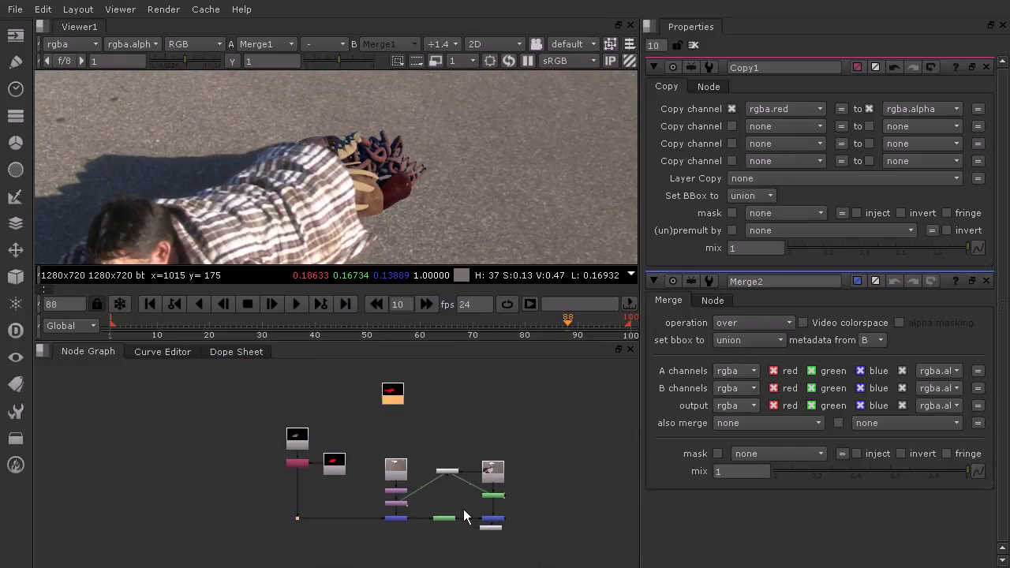
Step: Play the composite to check the guts tracking, stopping at frame 83
scroll(462, 205, "down", 3)
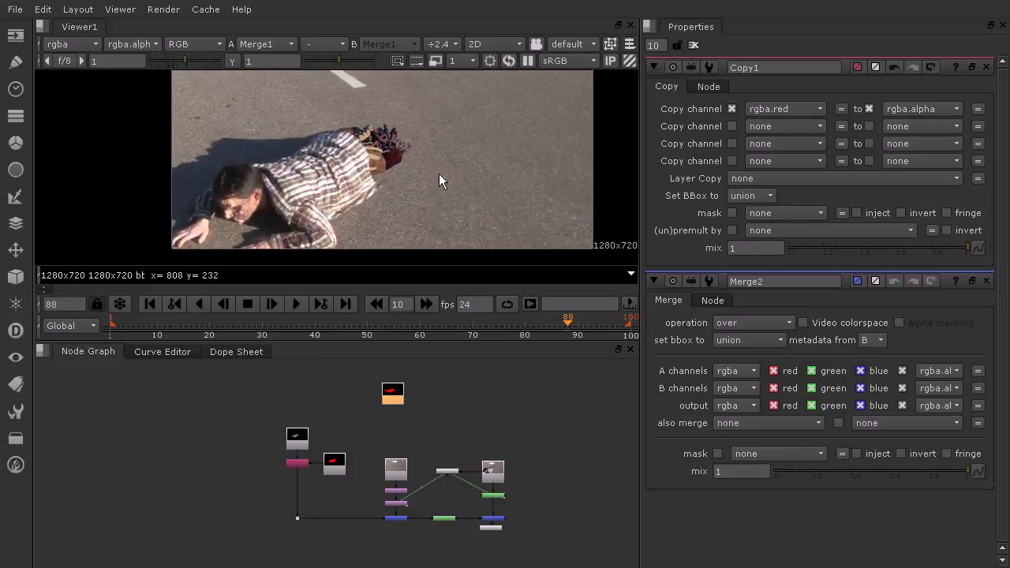
scroll(438, 174, "down", 3)
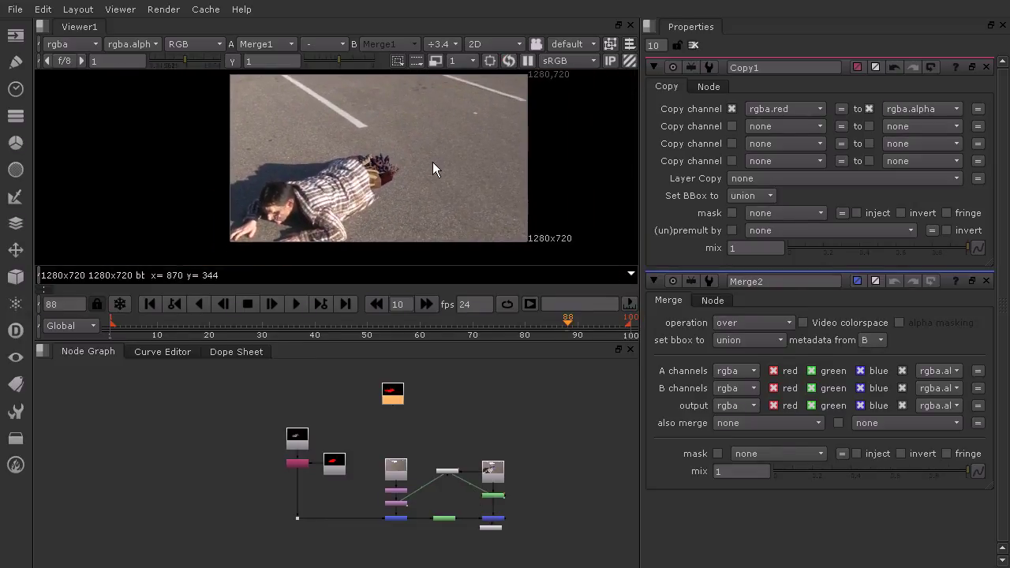
left_click(298, 304)
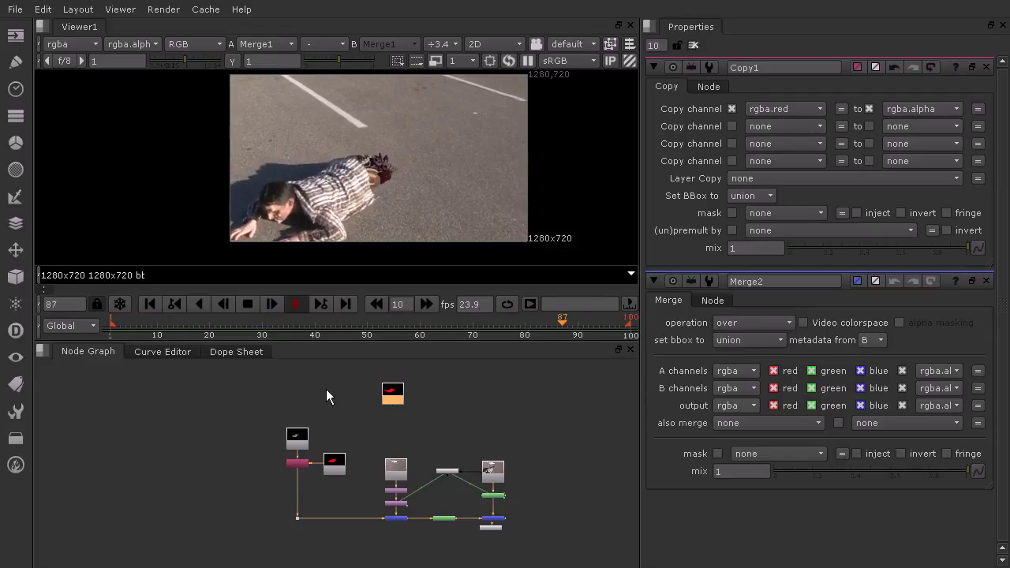
left_click(246, 304)
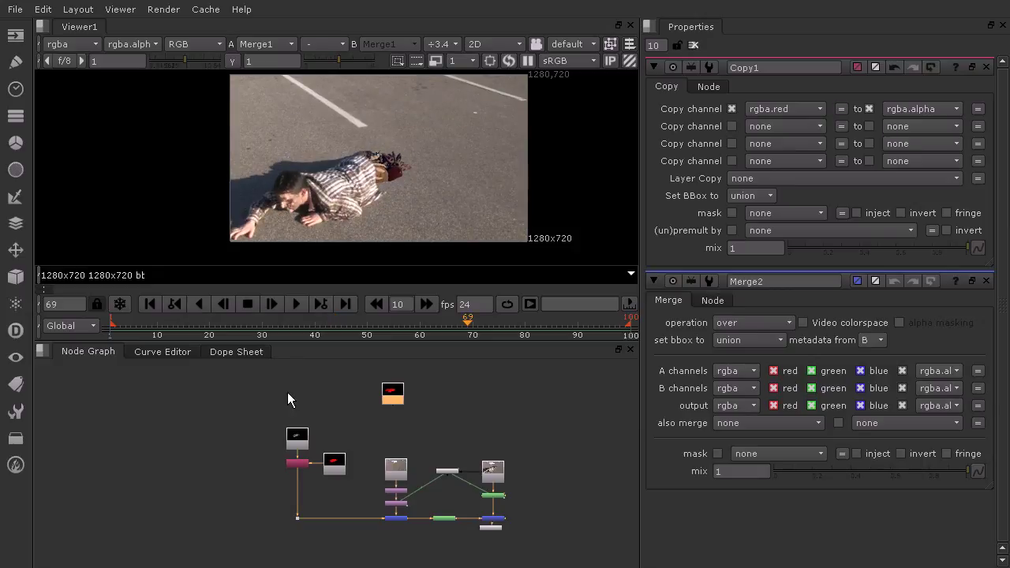
left_click(296, 304)
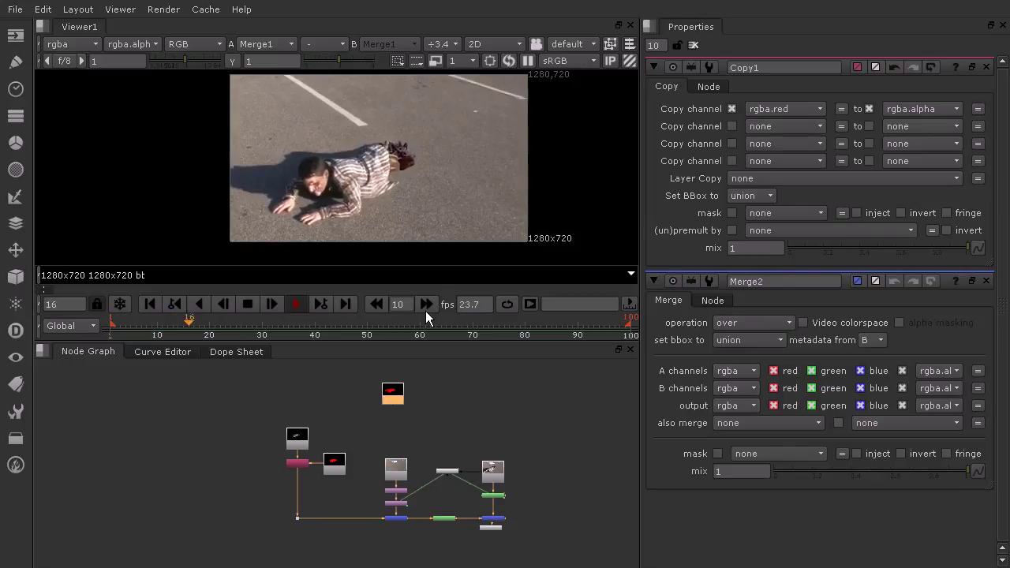
left_click(249, 305)
scroll(340, 462, "up", 8)
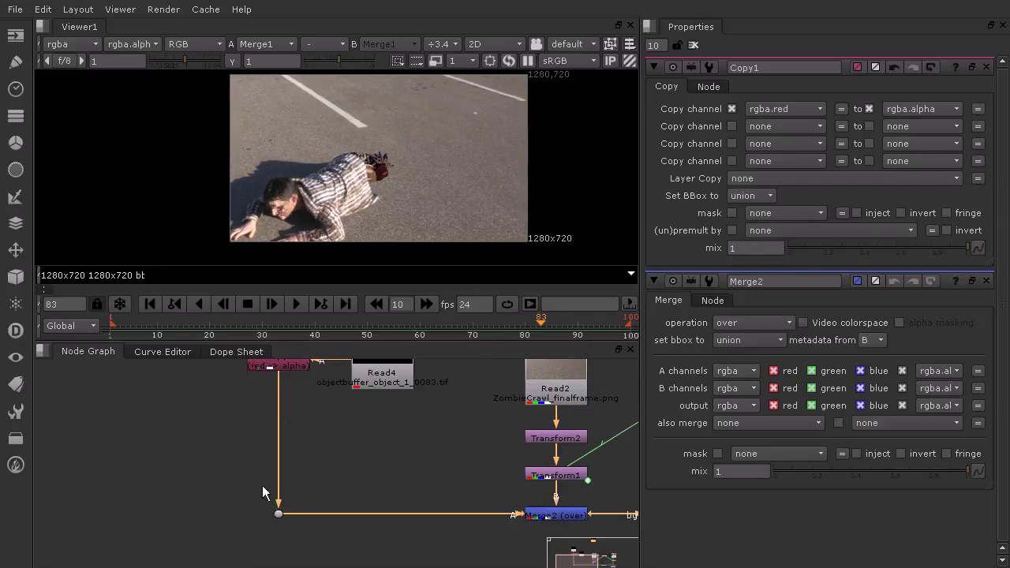
Step: Create a Transform node, delete it, and dismiss the script info dialog
left_click(242, 430)
key("Tab")
type("tran")
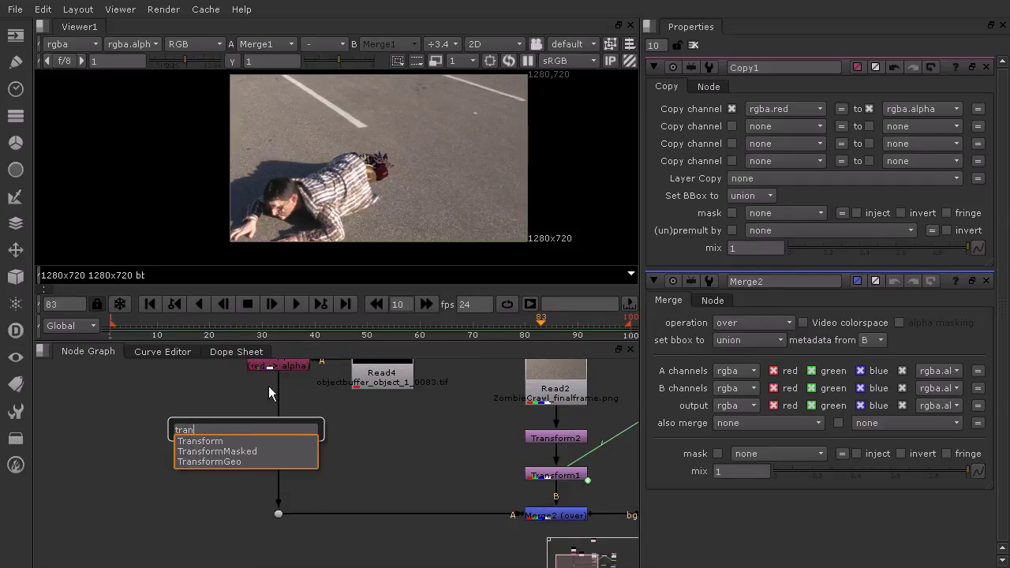
key("Return")
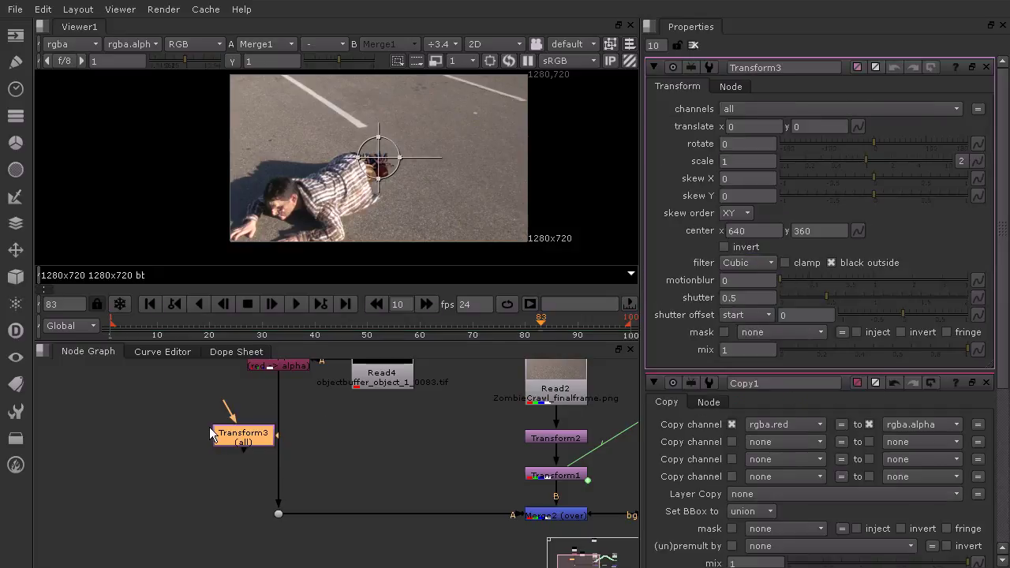
key("Delete")
key("alt+i")
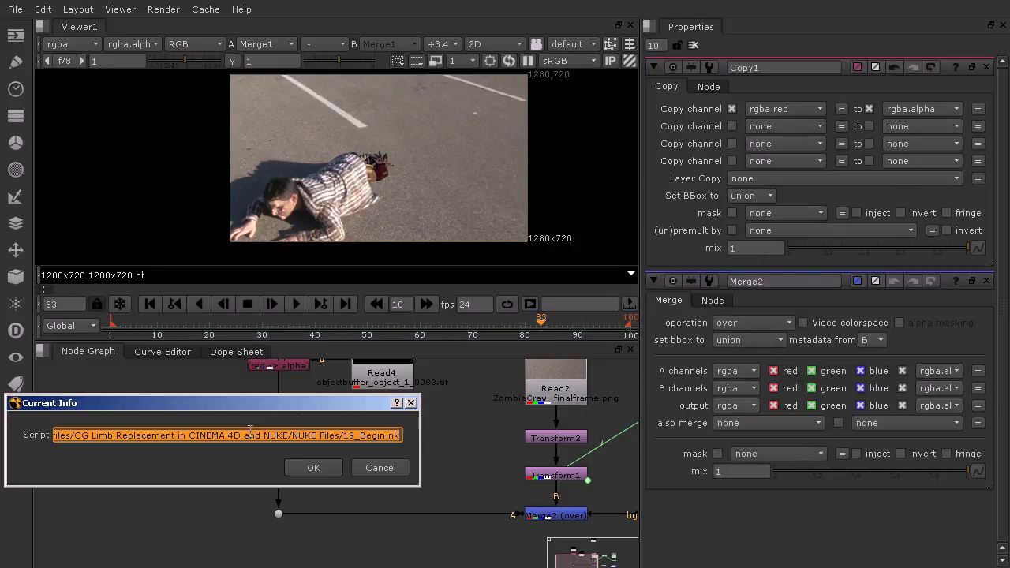
left_click(380, 468)
Step: Create a plain Transform3 node and insert it into the pipe under Copy1
key("Tab")
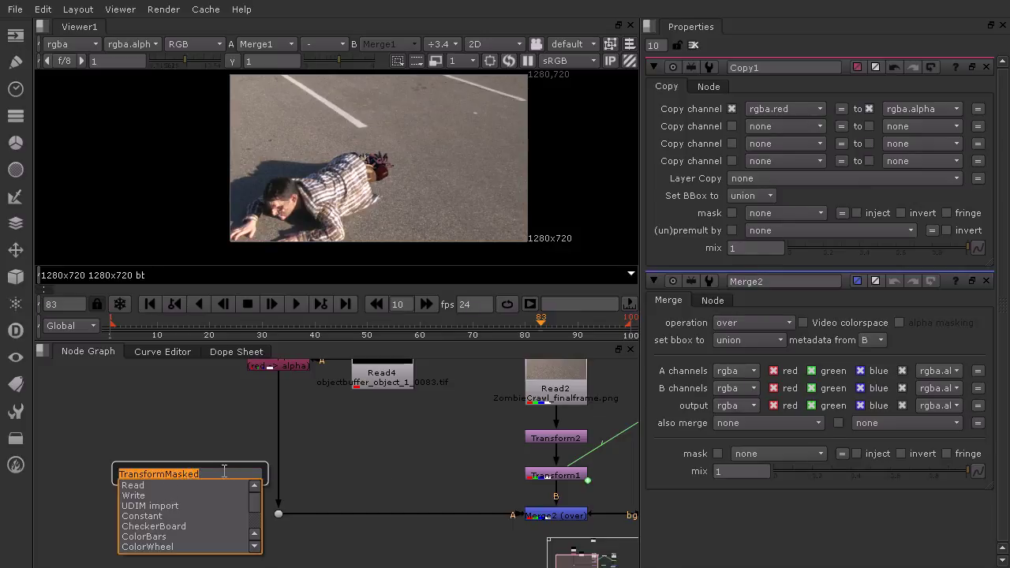
key("BackSpace")
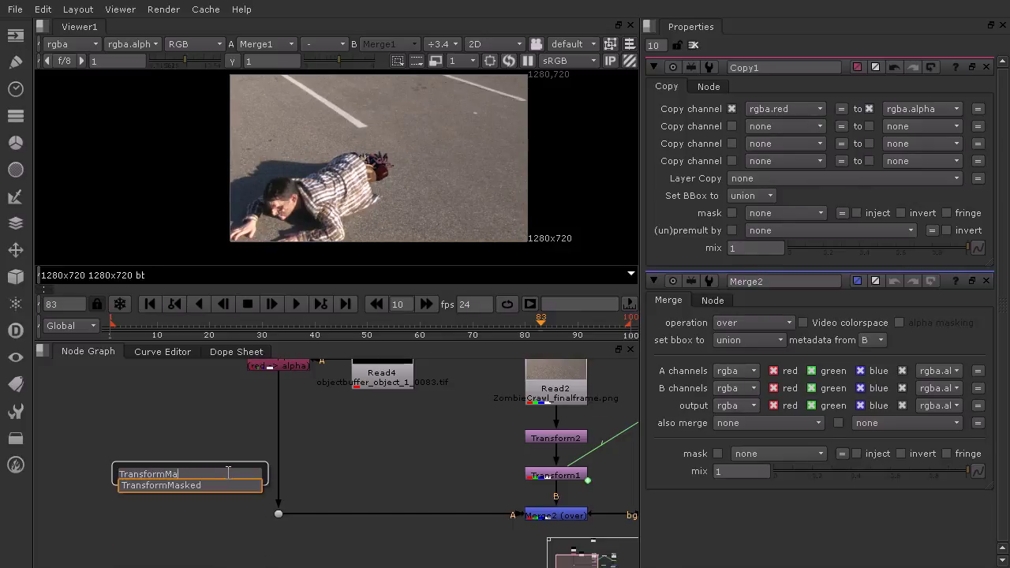
key("BackSpace")
key("BackSpace")
left_click(157, 486)
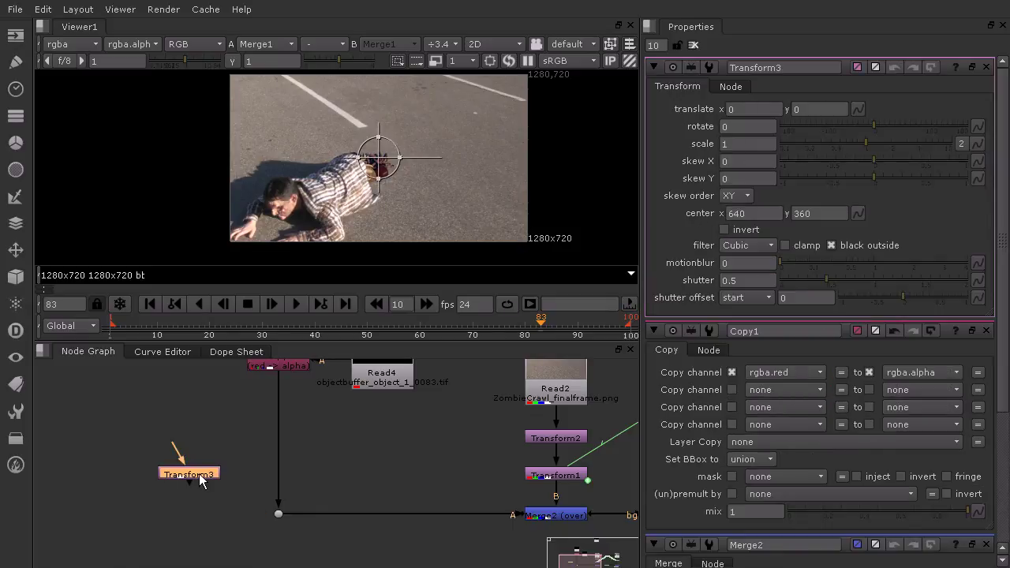
left_click_drag(201, 481, 286, 429)
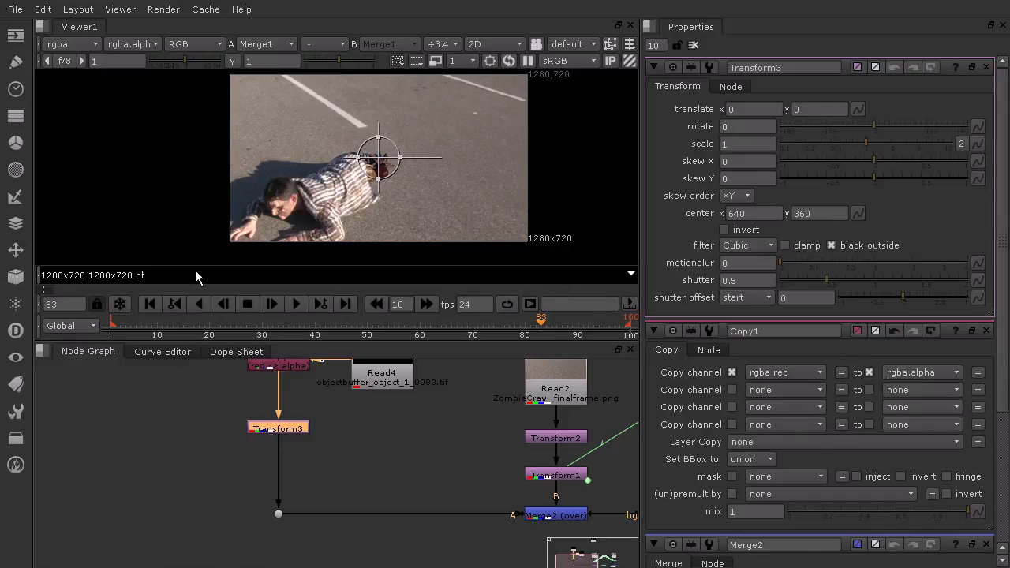
Step: Return to frame 1 and close the Copy1 and Merge2 properties panels
left_click(112, 326)
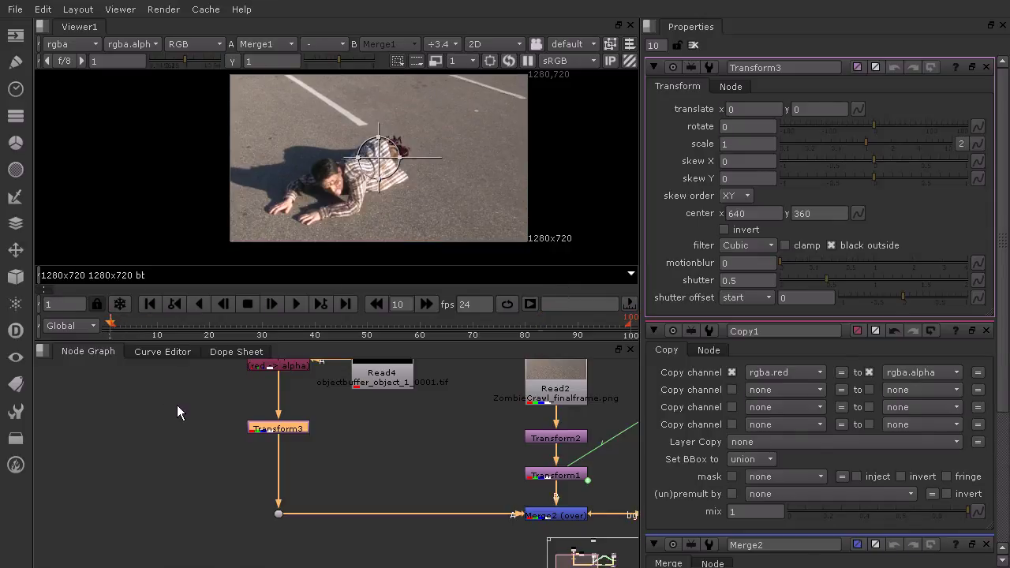
left_click(985, 331)
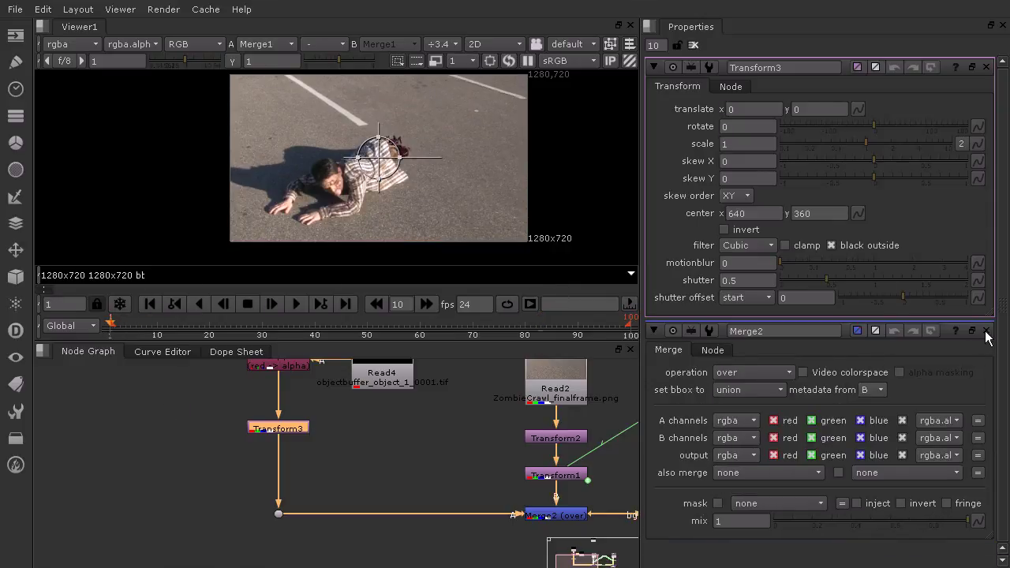
left_click(985, 331)
middle_click_drag(483, 376, 386, 453)
Step: Link Transform3's translate to Tracker1's translate, close the panels, and stop at frame 34
double_click(403, 472)
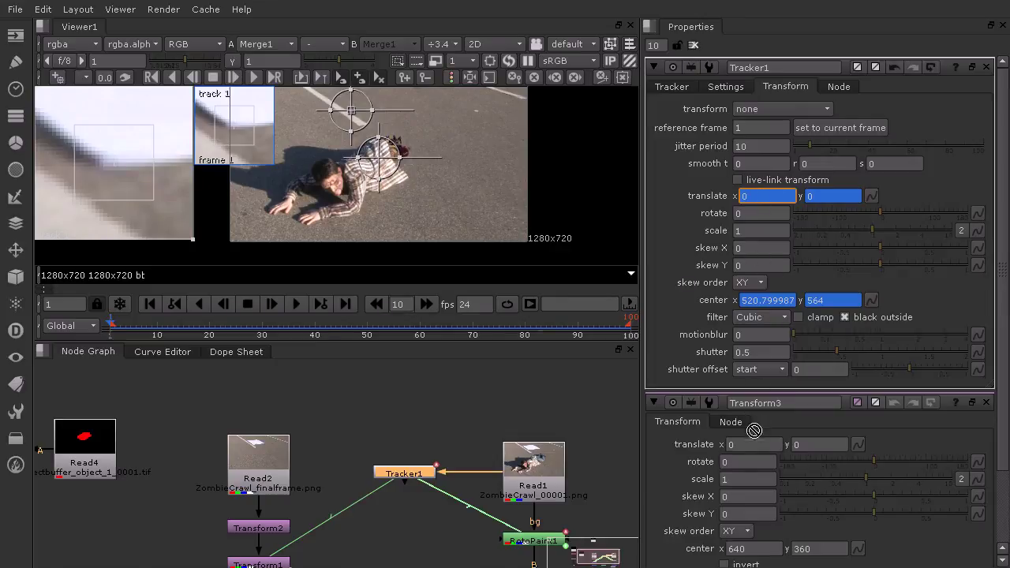
left_click_drag(753, 445, 752, 446, "ctrl")
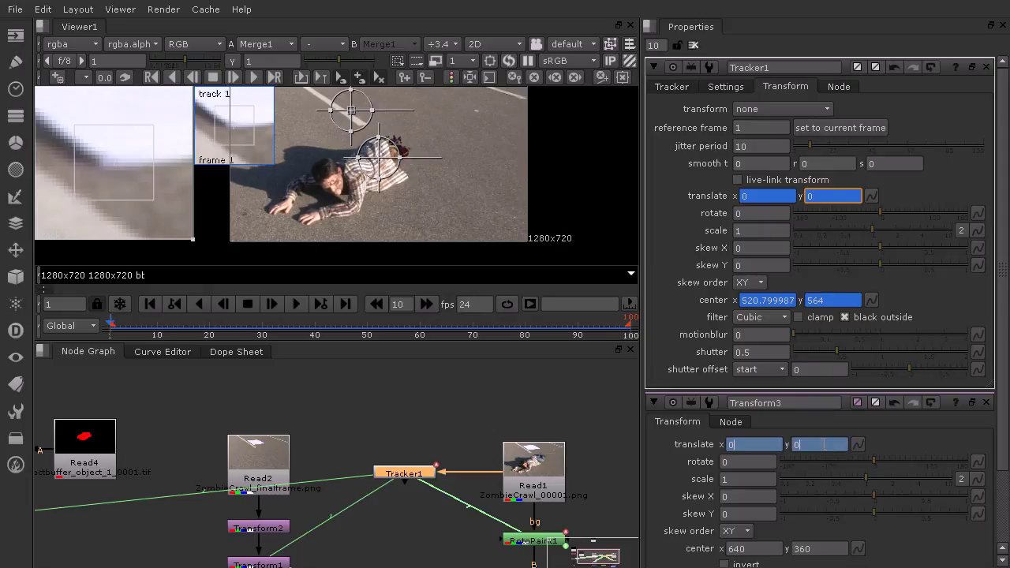
left_click(987, 67)
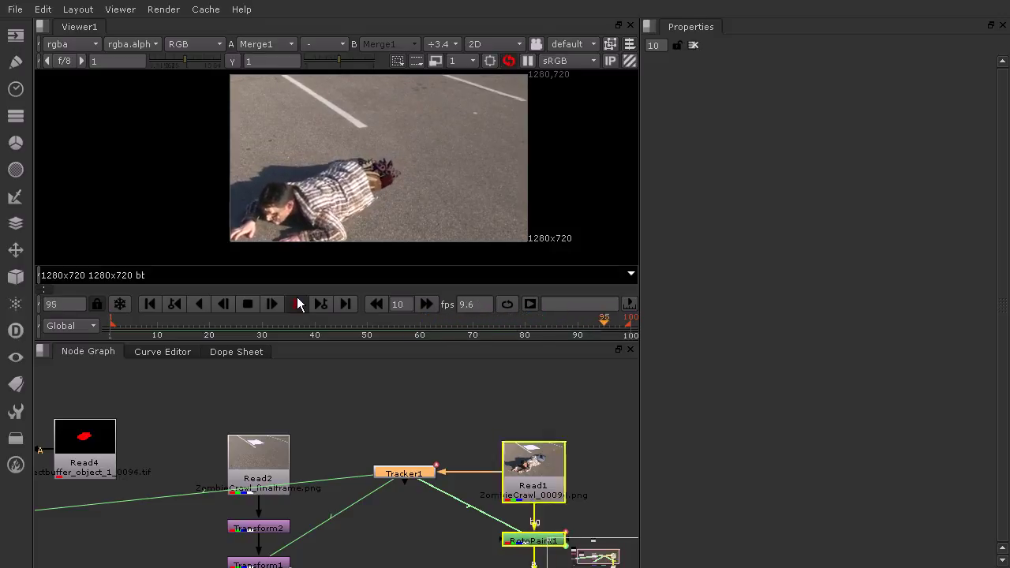
left_click(296, 305)
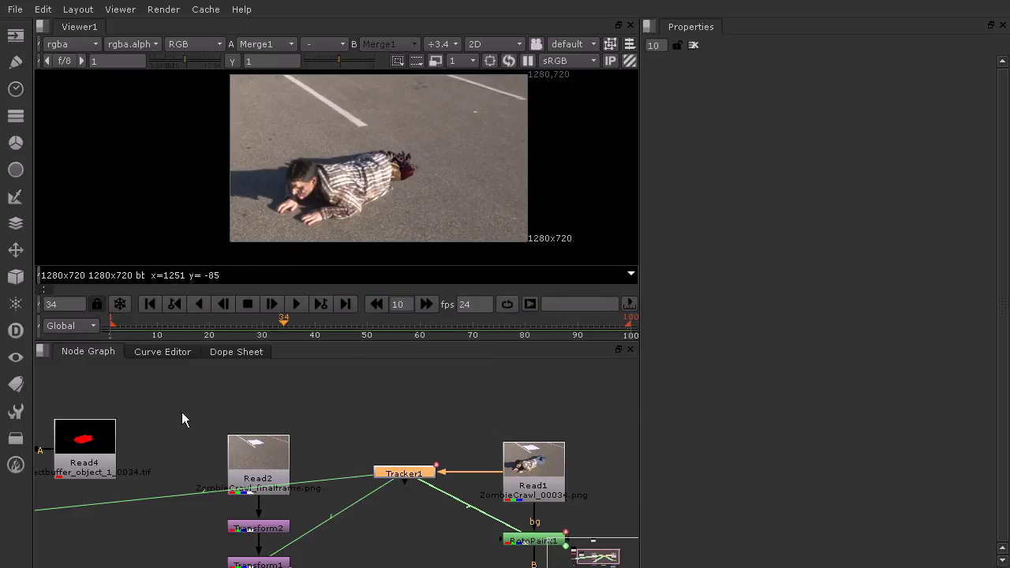
middle_click_drag(146, 428, 398, 382)
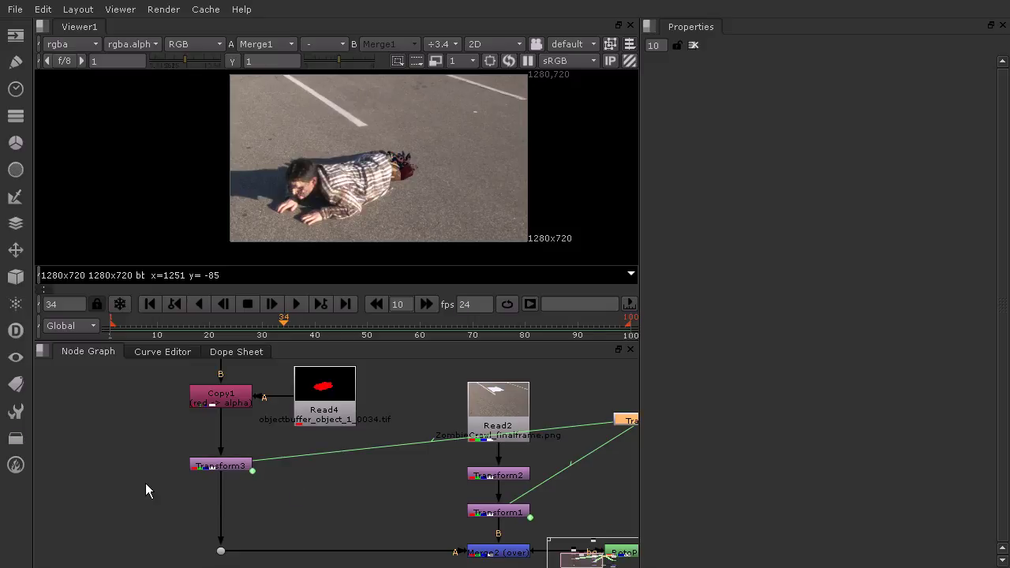
Step: Add Transform4 under Copy1 and drag the guts to about translate 41, 2
key("Tab")
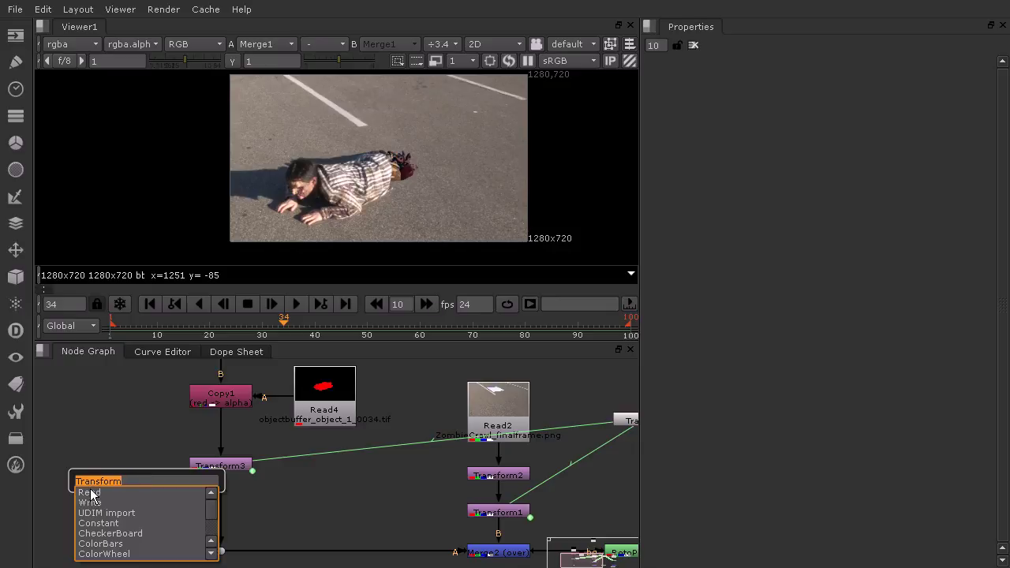
key("Return")
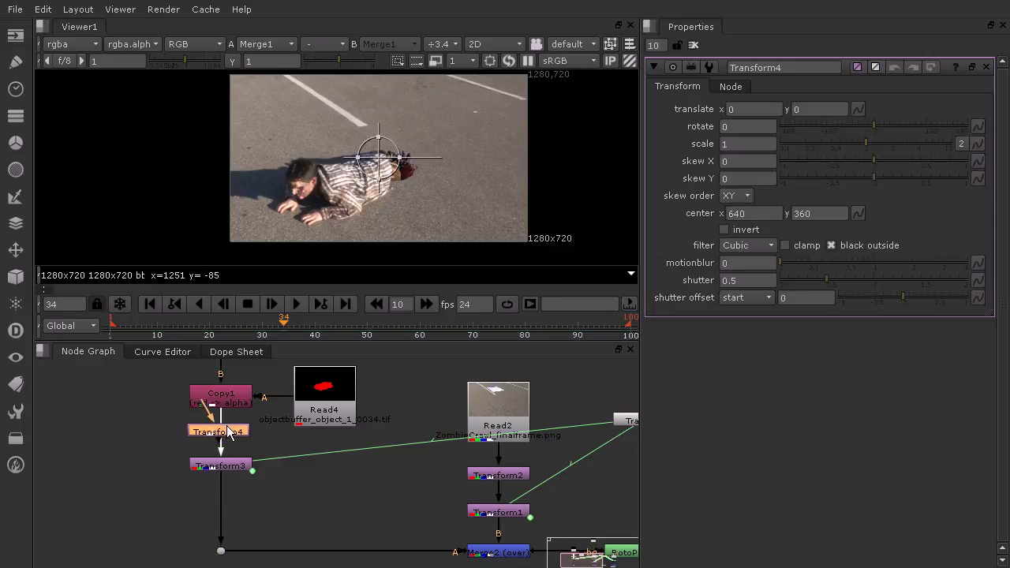
scroll(380, 164, "up", 3)
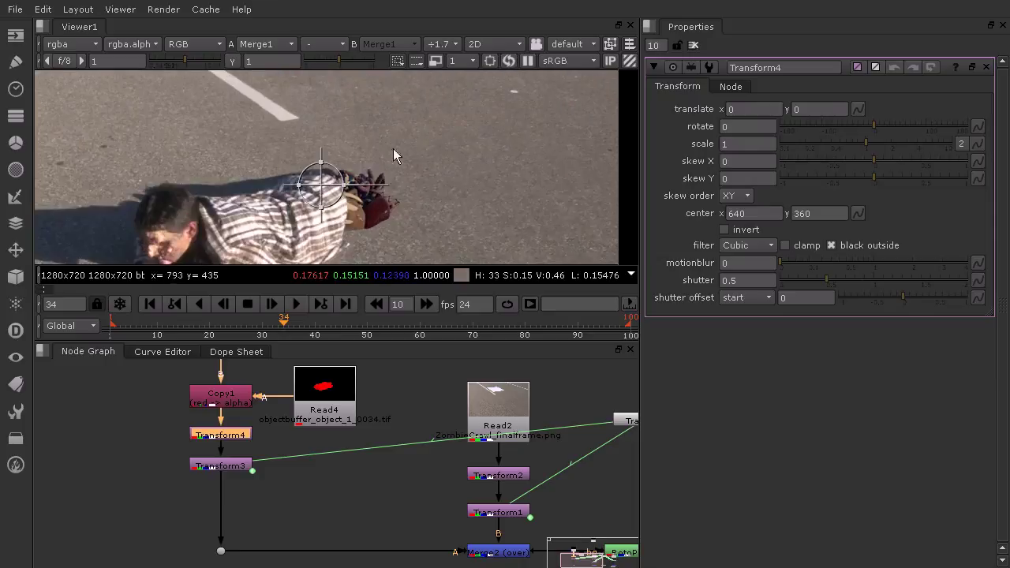
middle_click_drag(380, 165, 370, 131)
scroll(339, 142, "up", 1)
left_click_drag(306, 150, 331, 149)
key("ctrl+z")
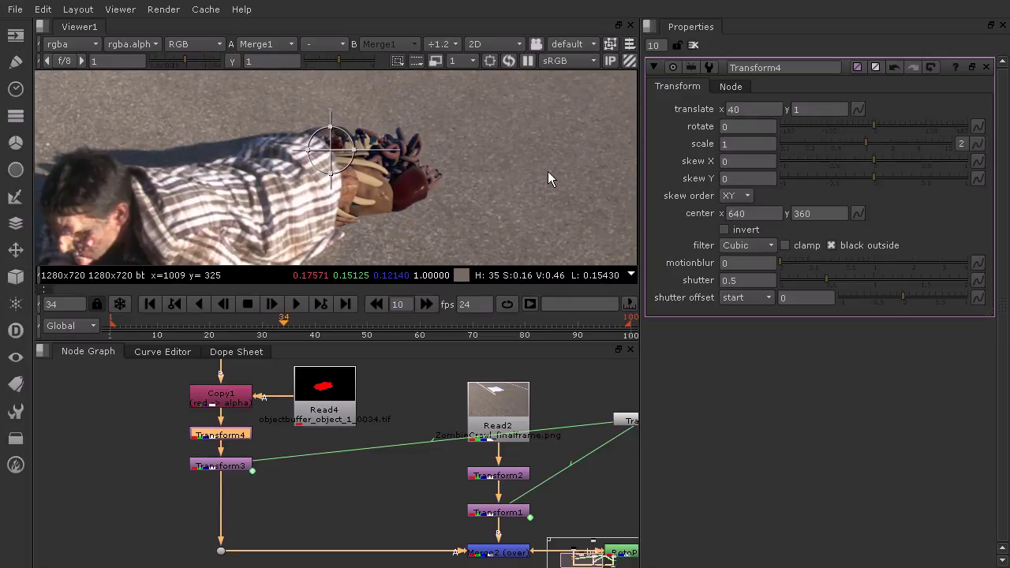
left_click_drag(334, 149, 335, 150)
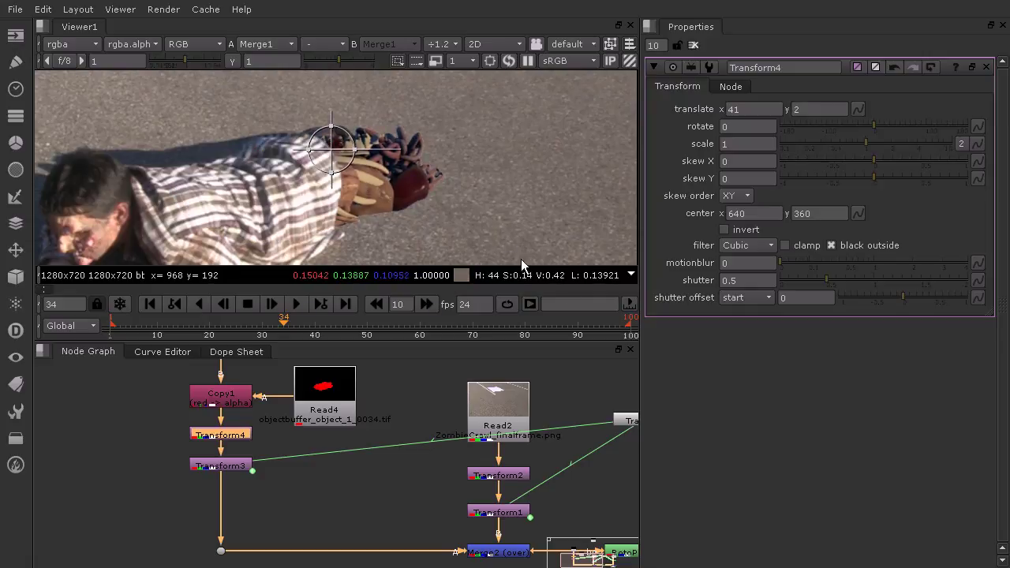
scroll(465, 217, "down", 6)
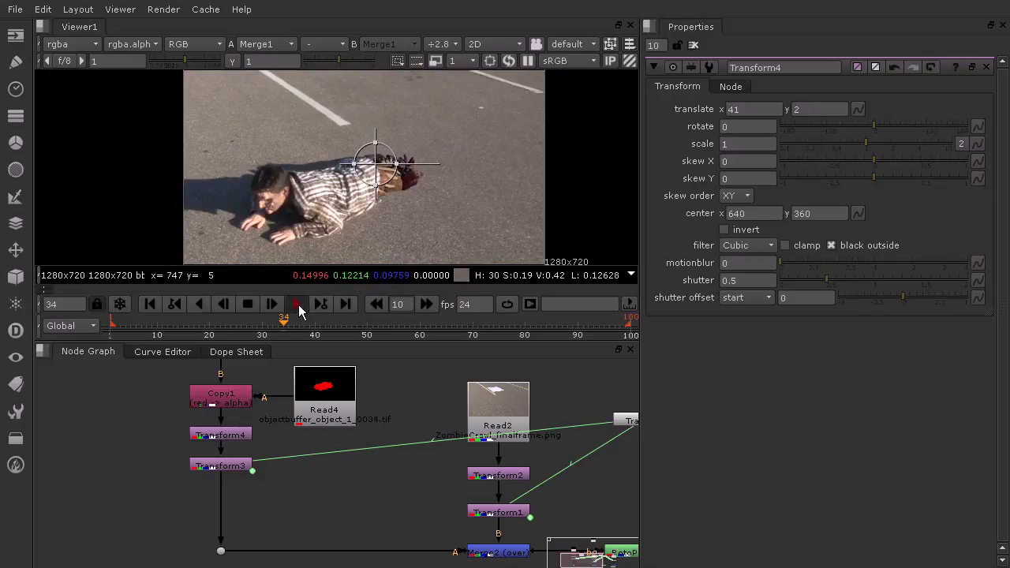
Step: At frame 45, shift the guts with Transform4 to about translate 7, -6
left_click(694, 45)
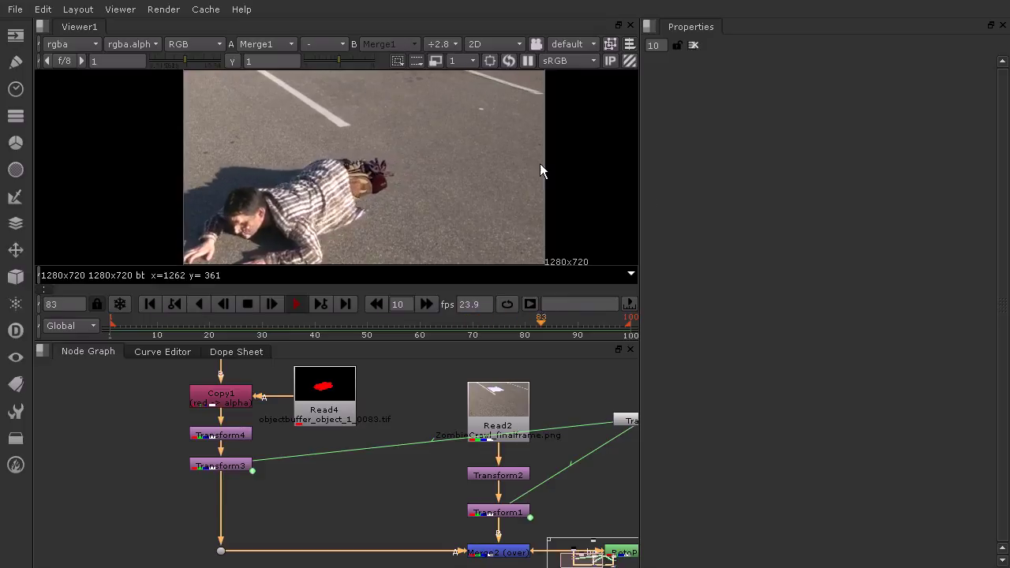
left_click(249, 304)
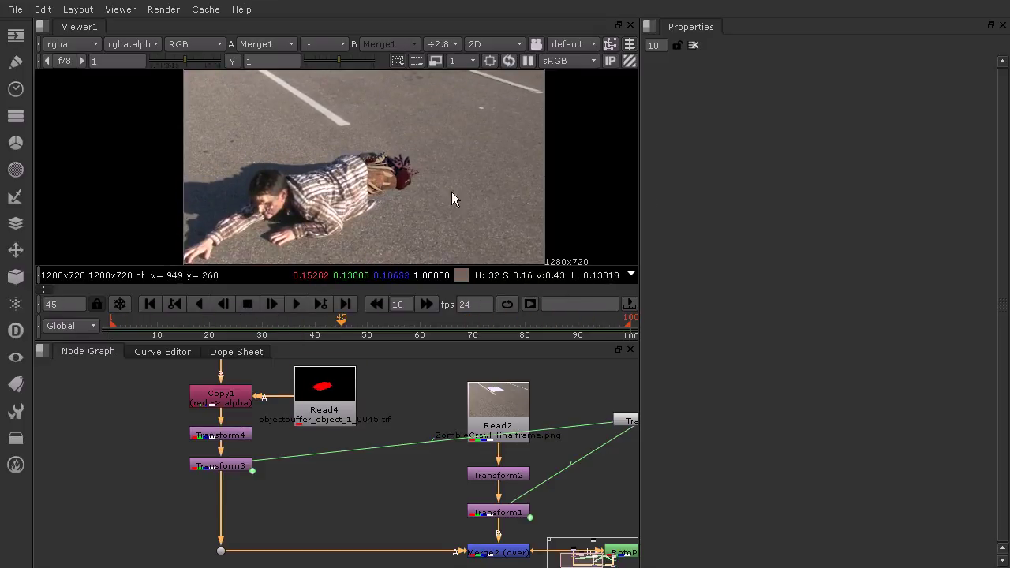
double_click(235, 439)
scroll(386, 158, "up", 3)
left_click_drag(369, 160, 349, 166)
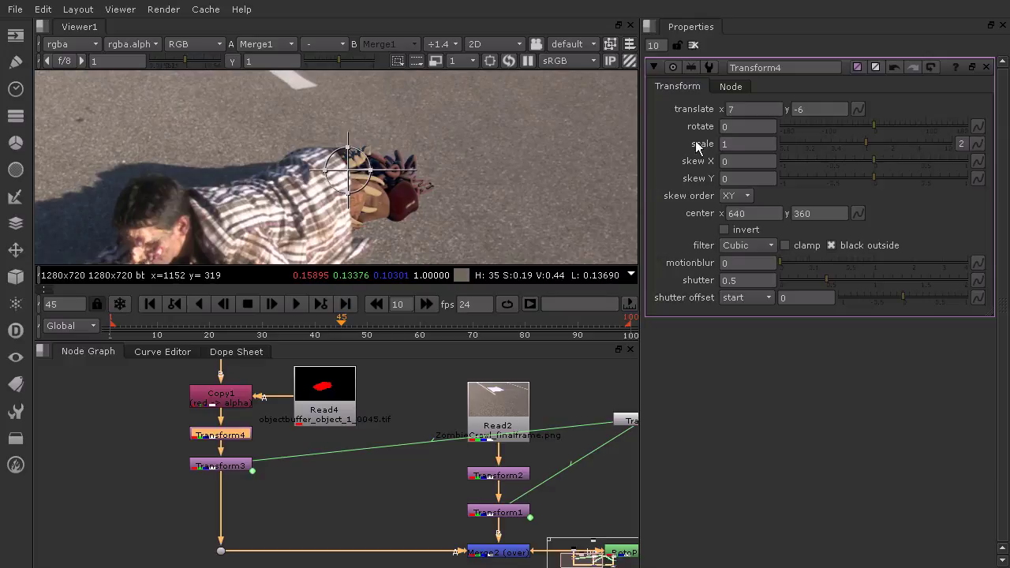
left_click(694, 46)
scroll(482, 201, "down", 4)
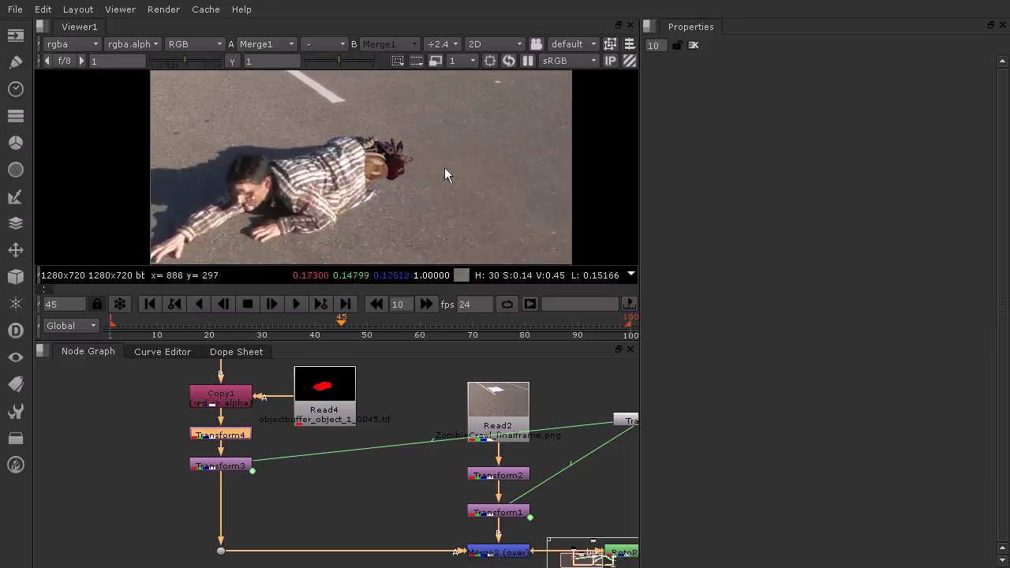
middle_click_drag(428, 160, 412, 176)
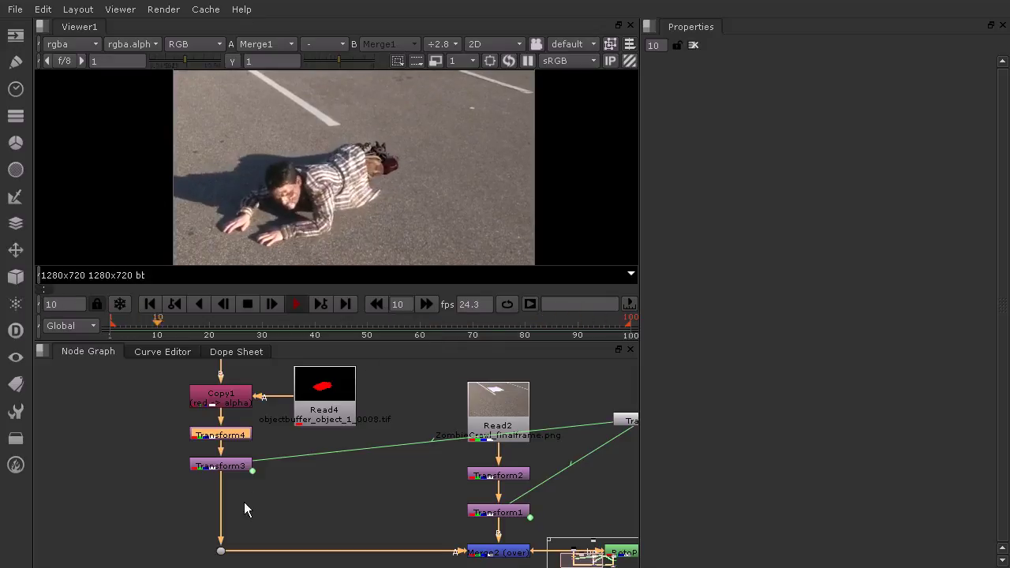
scroll(447, 397, "down", 2)
scroll(398, 371, "down", 2)
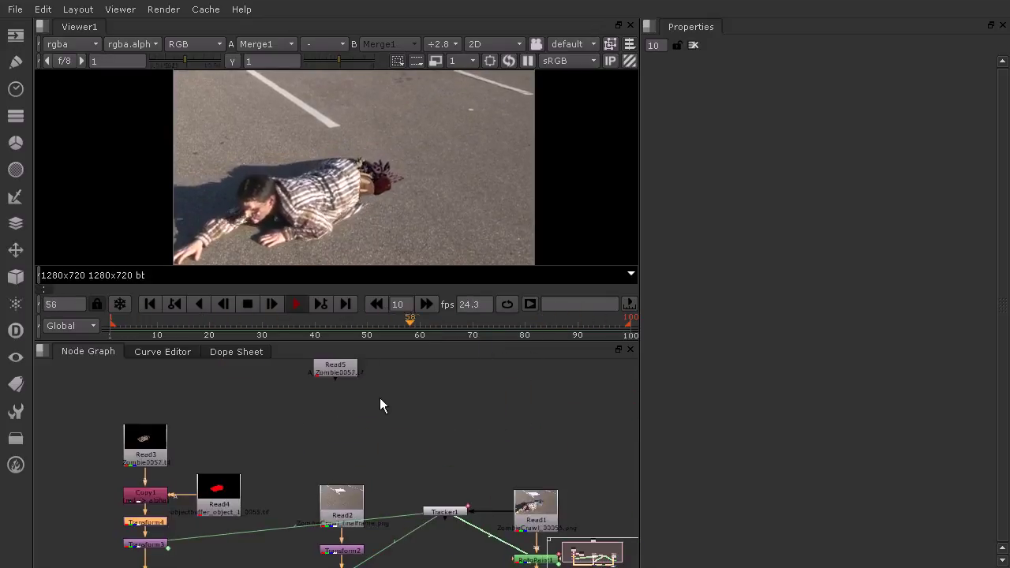
middle_click_drag(401, 383, 356, 446)
scroll(339, 445, "up", 4)
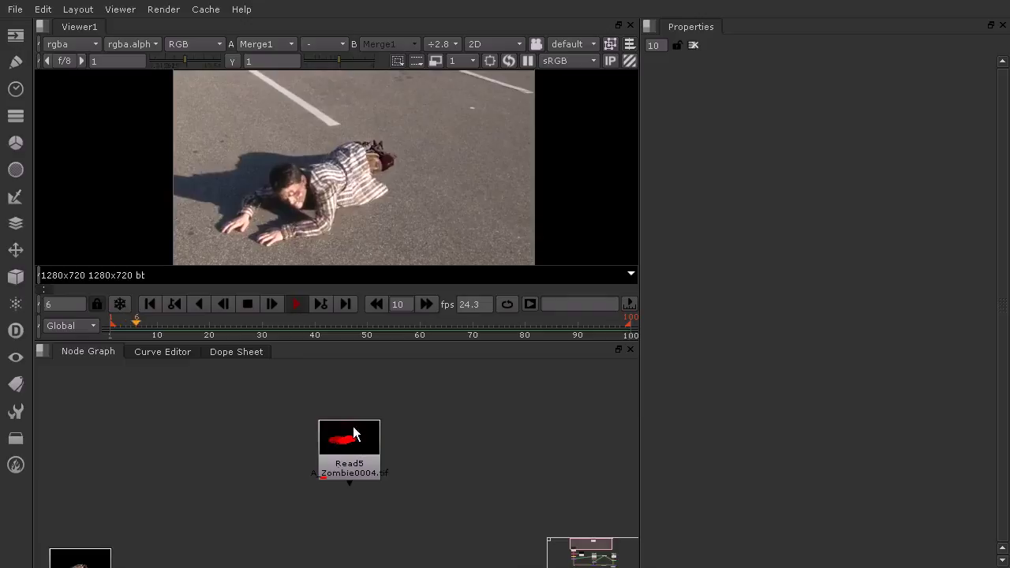
scroll(399, 401, "down", 3)
scroll(398, 400, "up", 1)
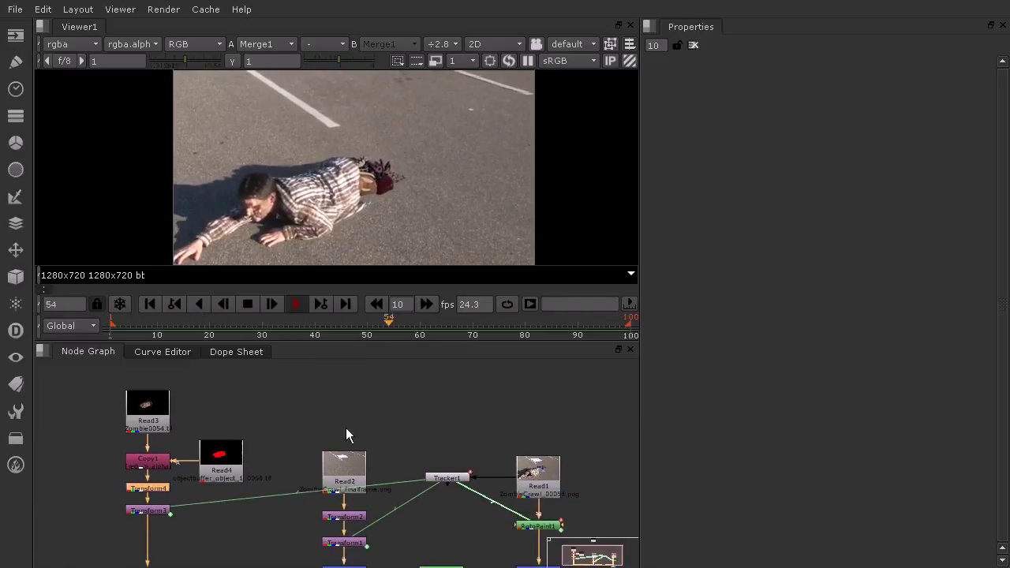